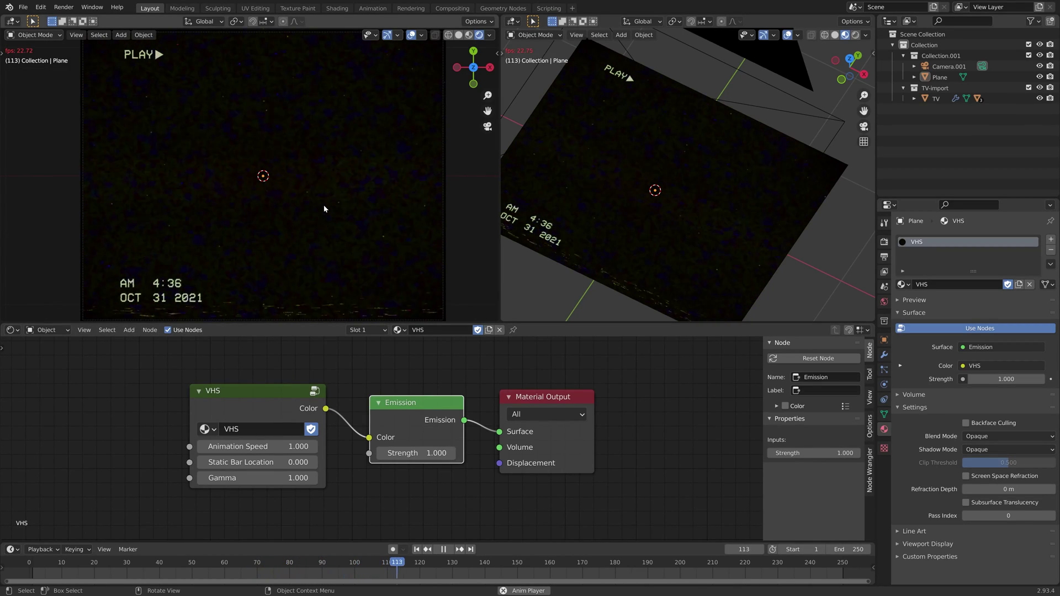
Try an Animation Speed of 8.47 on the VHS group node, then set it back to 1
{"action": "scroll", "coordinate": [338, 220], "scroll_direction": "down", "scroll_amount": 1}
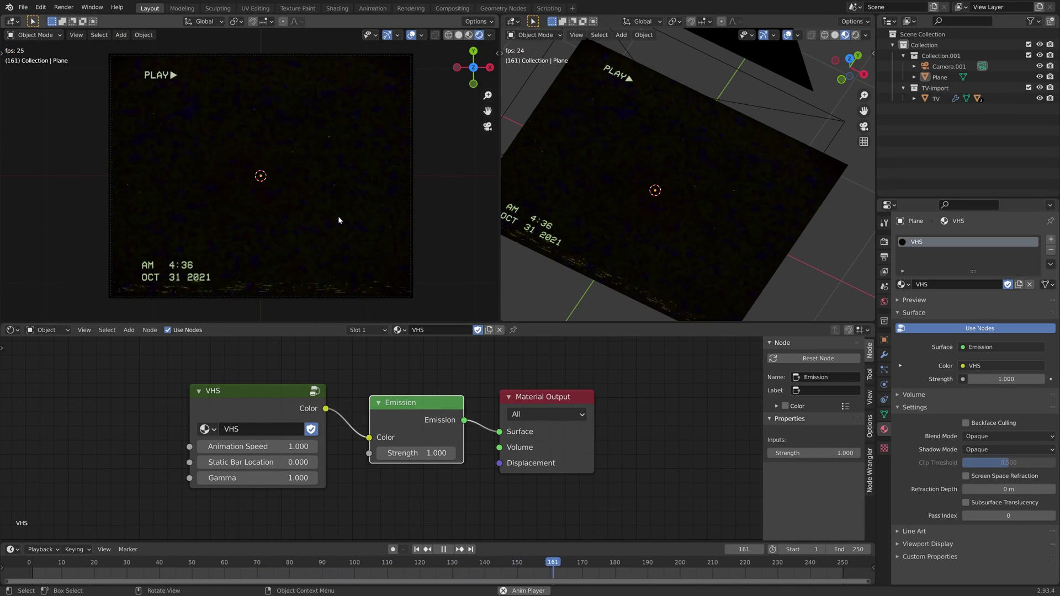
{"action": "scroll", "coordinate": [397, 283], "scroll_direction": "up", "scroll_amount": 1}
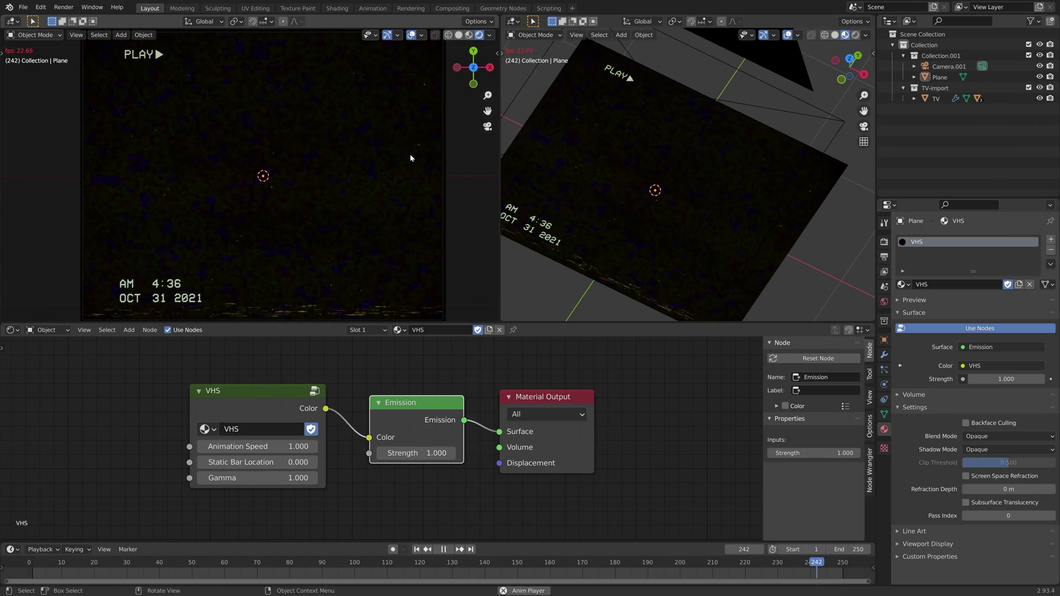
{"action": "middle_click_drag", "start_coordinate": [533, 391], "coordinate": [664, 379]}
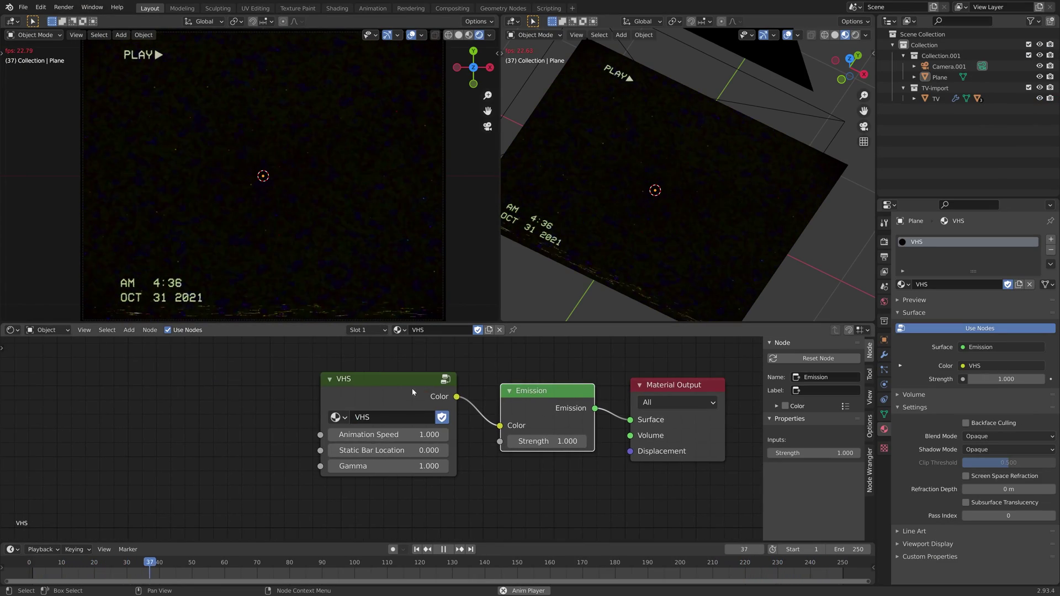
{"action": "left_click", "coordinate": [403, 383]}
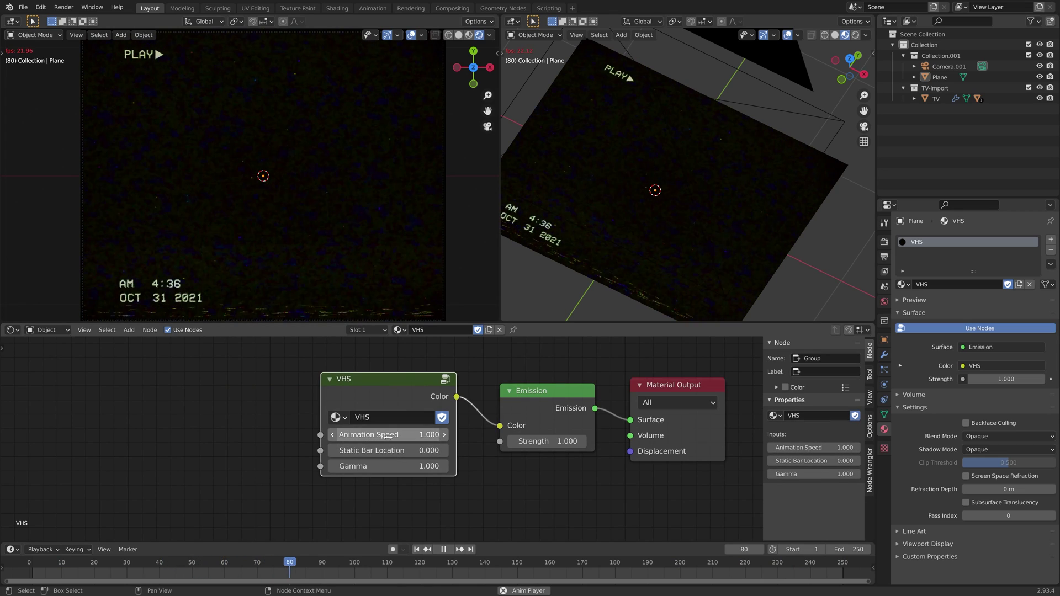
{"action": "mouse_move", "coordinate": [385, 380]}
{"action": "left_mouse_down"}
{"action": "mouse_move", "coordinate": [351, 381]}
{"action": "mouse_move", "coordinate": [371, 386]}
{"action": "left_mouse_up"}
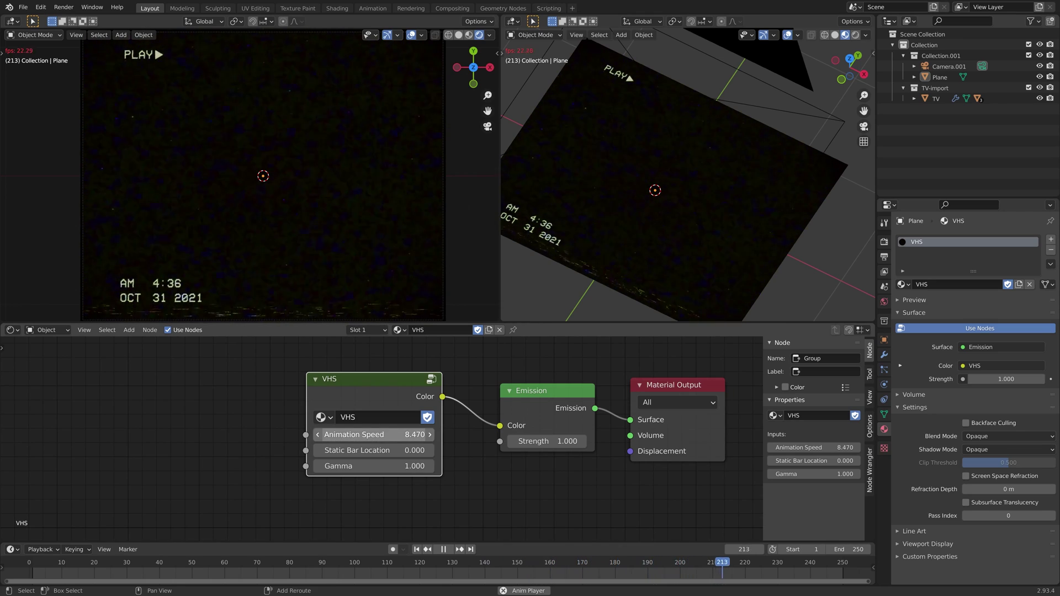
{"action": "key", "text": "BackSpace"}
{"action": "key", "text": "BackSpace"}
{"action": "key", "text": "BackSpace"}
{"action": "key", "text": "BackSpace"}
{"action": "type", "text": "1"}
{"action": "key", "text": "Return"}
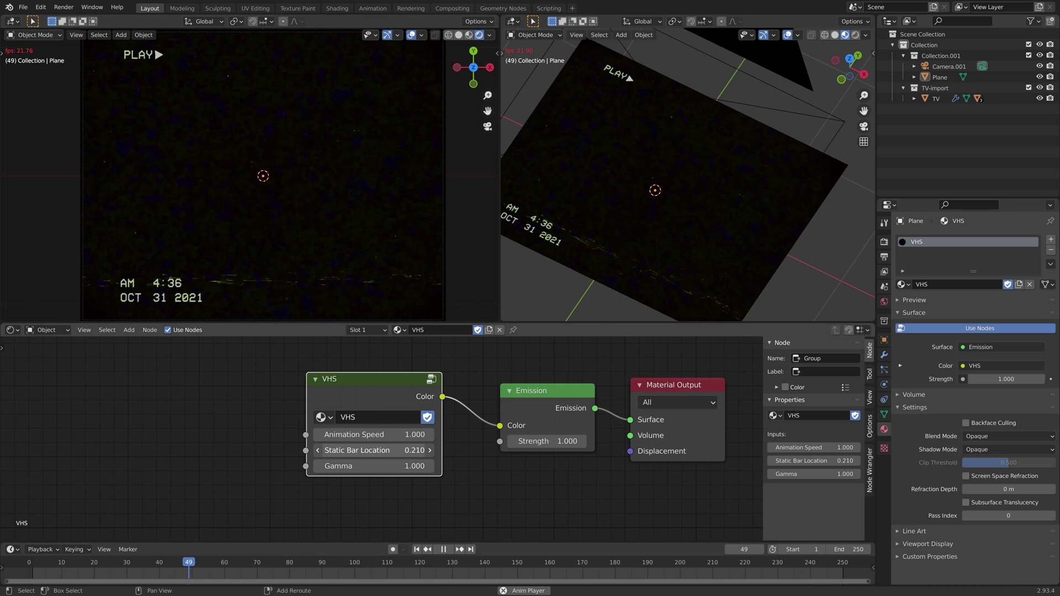
Try a Static Bar Location of 0.83 on the VHS group node, then set it back to 0
{"action": "left_click_drag", "start_coordinate": [373, 450], "coordinate": [390, 450], "text": "shift"}
{"action": "left_click", "coordinate": [373, 450]}
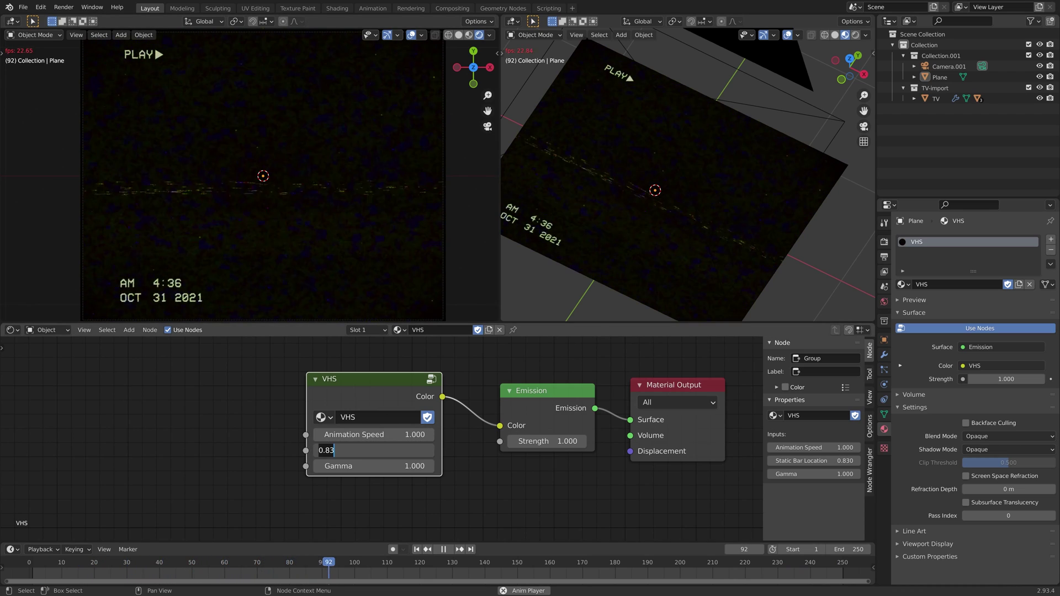
{"action": "key", "text": "BackSpace"}
{"action": "key", "text": "BackSpace"}
{"action": "key", "text": "BackSpace"}
{"action": "key", "text": "BackSpace"}
{"action": "type", "text": "0"}
{"action": "key", "text": "Return"}
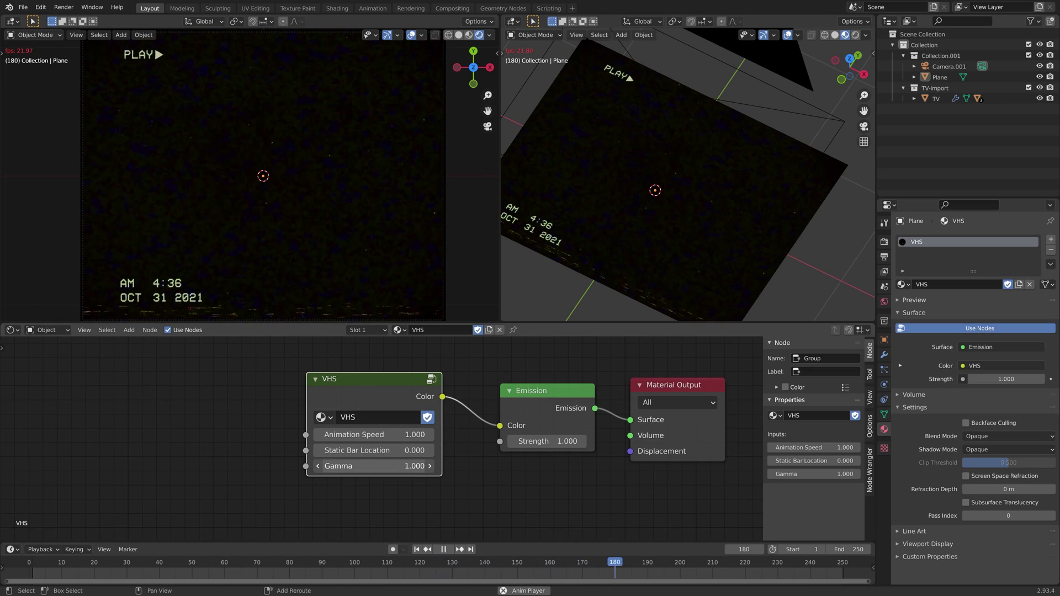
Adjust the VHS node's Gamma, then open the group's inner nodes in an enlarged node editor
{"action": "left_click_drag", "start_coordinate": [373, 465], "coordinate": [356, 466]}
{"action": "key", "text": "Tab"}
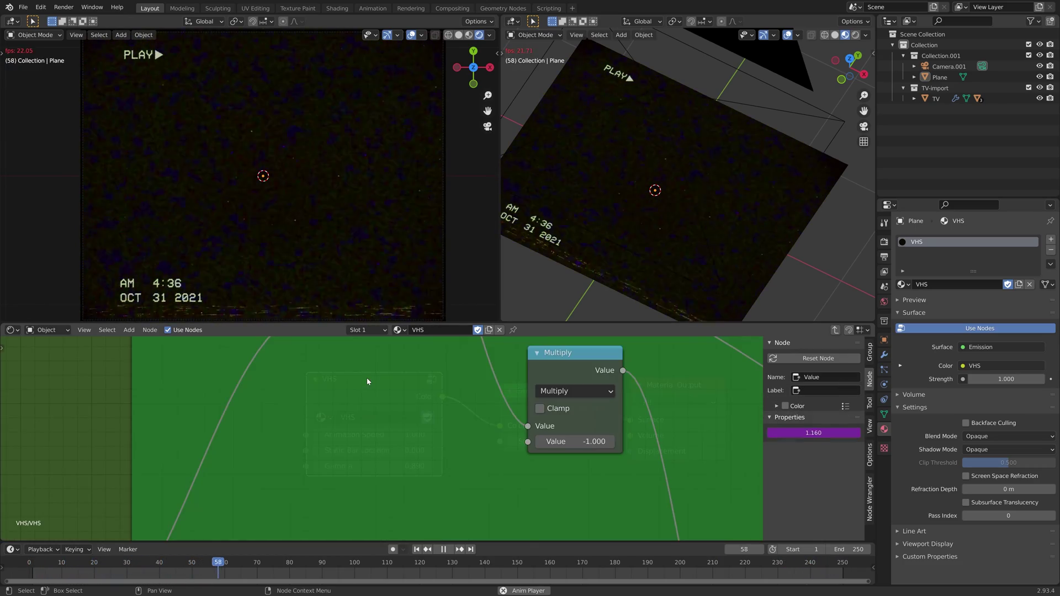
{"action": "scroll", "coordinate": [409, 392], "scroll_direction": "down", "scroll_amount": 5}
{"action": "middle_click_drag", "start_coordinate": [575, 409], "coordinate": [527, 440]}
{"action": "left_click_drag", "start_coordinate": [562, 300], "coordinate": [561, 189]}
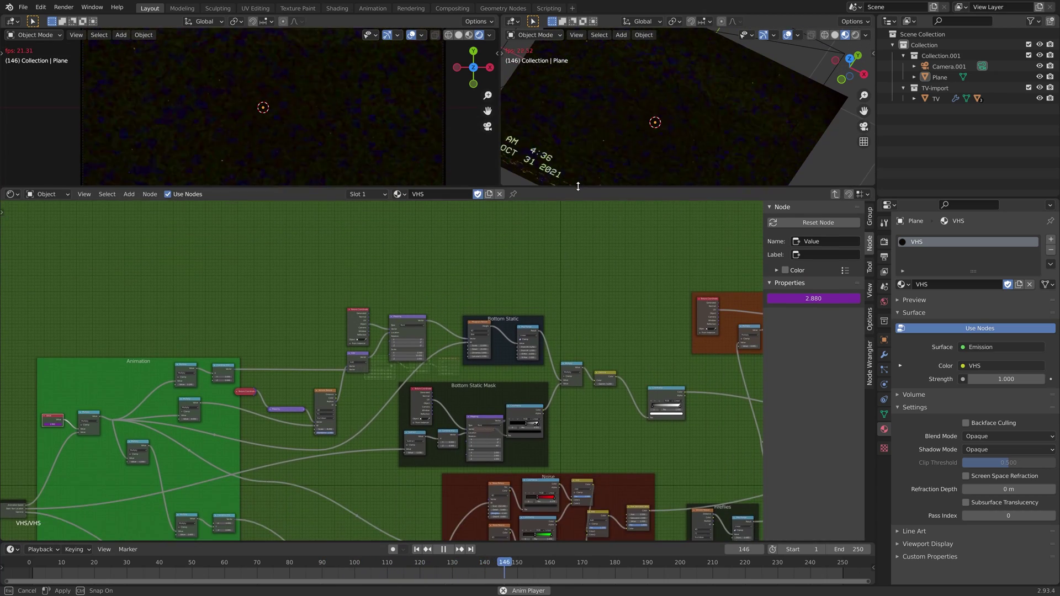
{"action": "scroll", "coordinate": [393, 146], "scroll_direction": "up", "scroll_amount": 2}
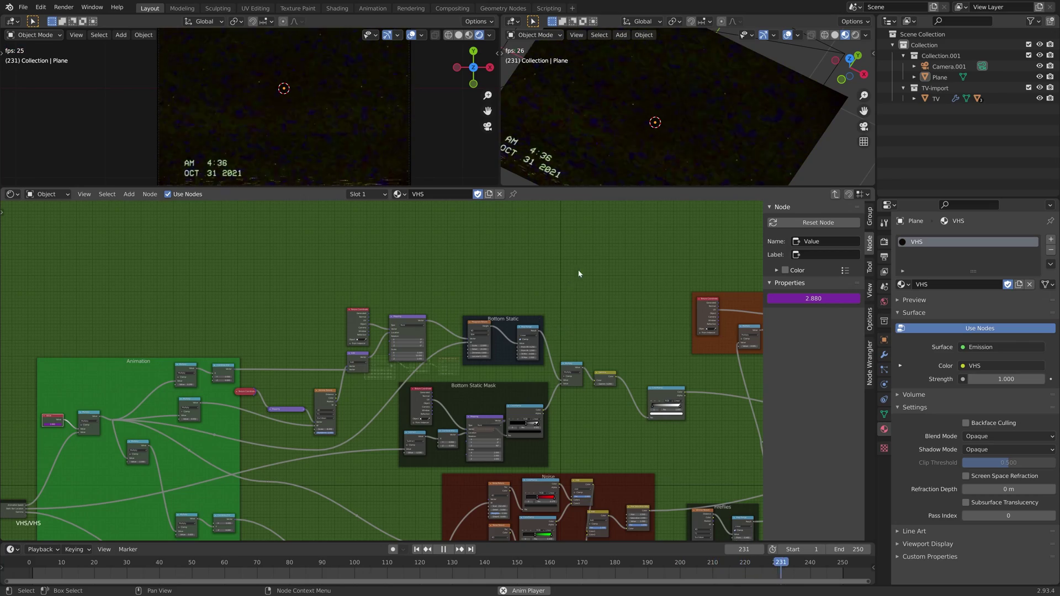
Preview the output of the Map Range node in the Bottom Static frame on the plane
{"action": "key", "text": "shift+a"}
{"action": "key", "text": "Escape"}
{"action": "middle_click_drag", "start_coordinate": [597, 331], "coordinate": [538, 350]}
{"action": "scroll", "coordinate": [539, 355], "scroll_direction": "up", "scroll_amount": 2}
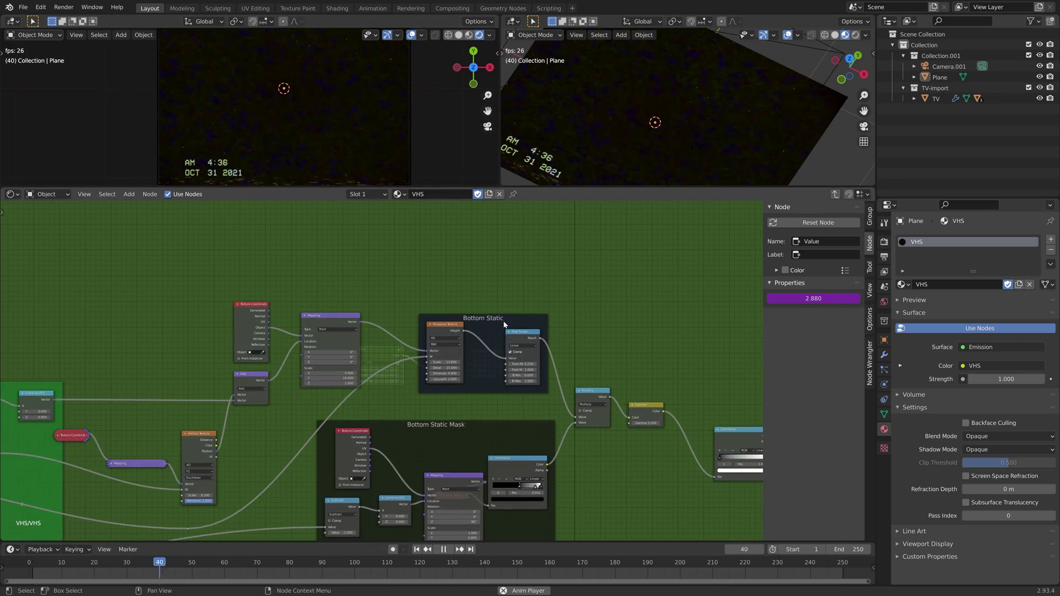
{"action": "left_click", "coordinate": [520, 336], "text": "ctrl+shift"}
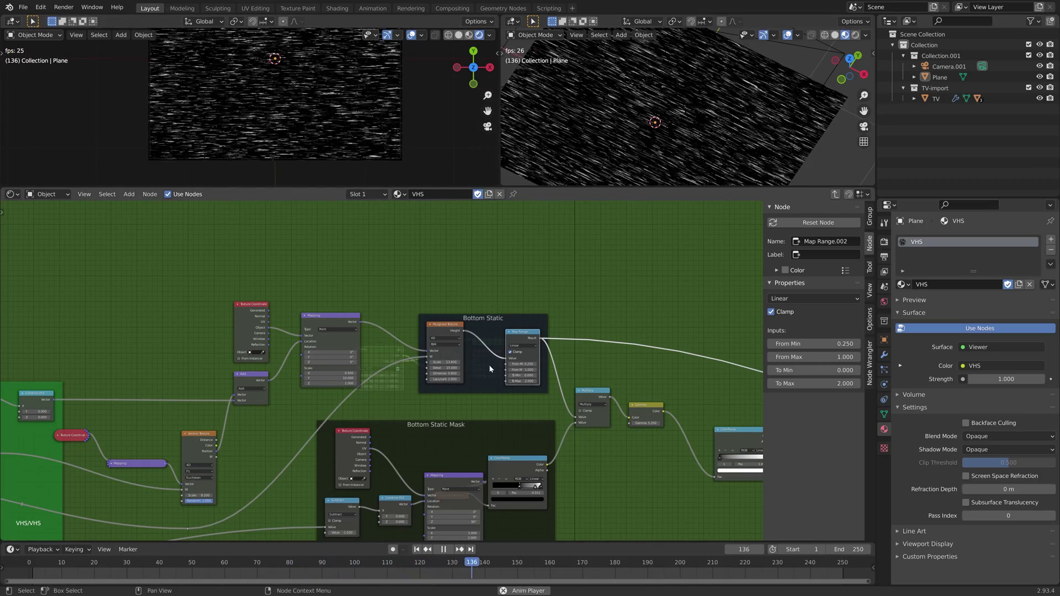
Preview the Position output of the Voronoi Texture feeding the static, then the Musgrave Texture in the Bottom Static frame
{"action": "middle_click_drag", "start_coordinate": [486, 367], "coordinate": [499, 375]}
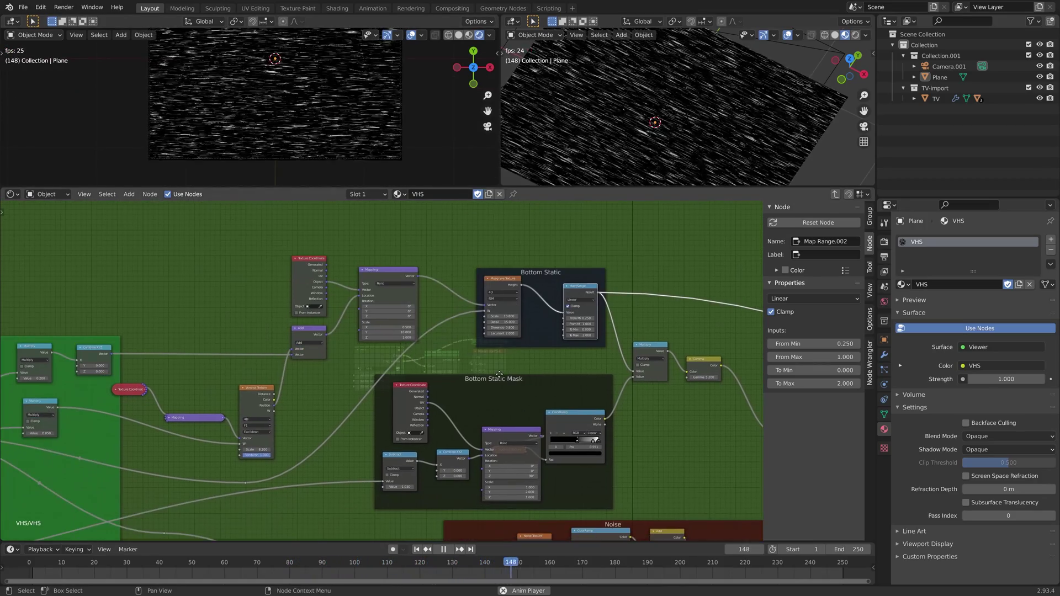
{"action": "left_click", "coordinate": [252, 405], "text": "ctrl+shift"}
{"action": "left_click", "coordinate": [253, 404], "text": "ctrl+shift"}
{"action": "left_click", "coordinate": [253, 403], "text": "ctrl+shift"}
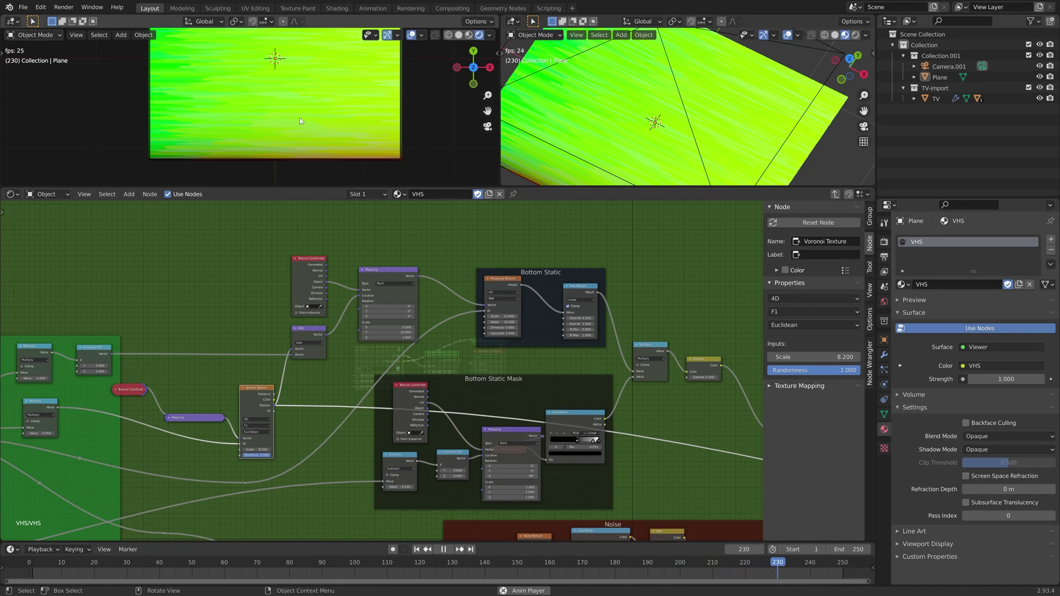
{"action": "scroll", "coordinate": [308, 144], "scroll_direction": "up", "scroll_amount": 2}
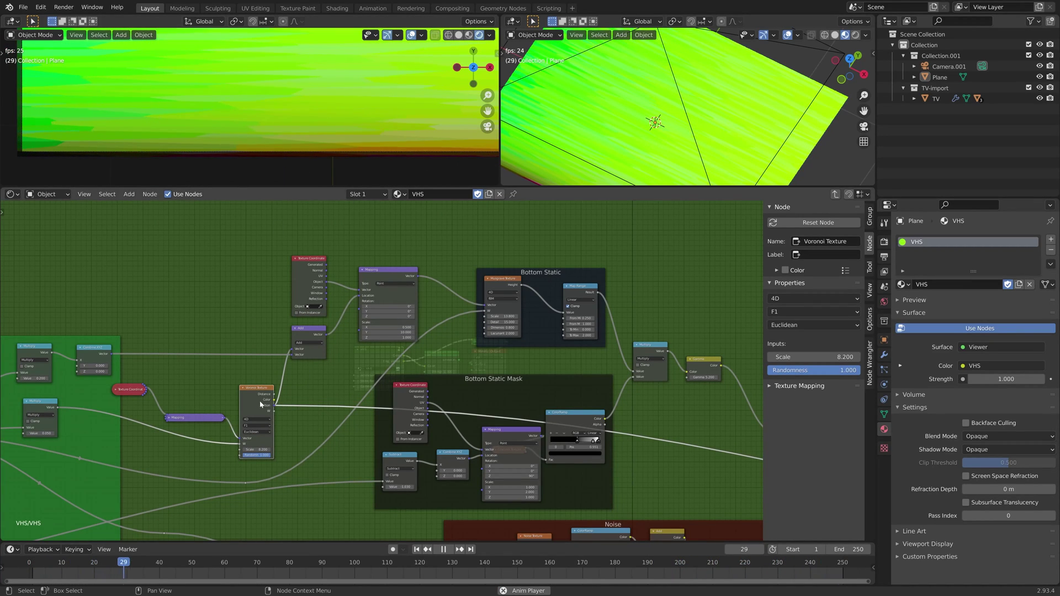
{"action": "left_click", "coordinate": [491, 281], "text": "ctrl+shift"}
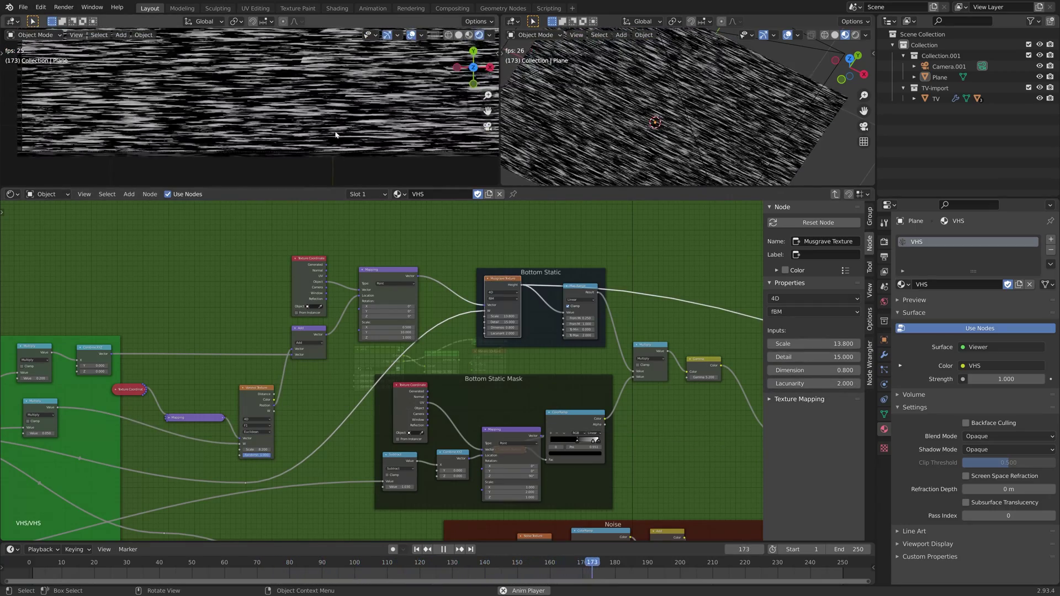
Preview the ColorRamp of the Bottom Static Mask frame, then the Gamma node after the static and mask are multiplied
{"action": "middle_click_drag", "start_coordinate": [610, 323], "coordinate": [444, 327]}
{"action": "left_click", "coordinate": [415, 425], "text": "ctrl+shift"}
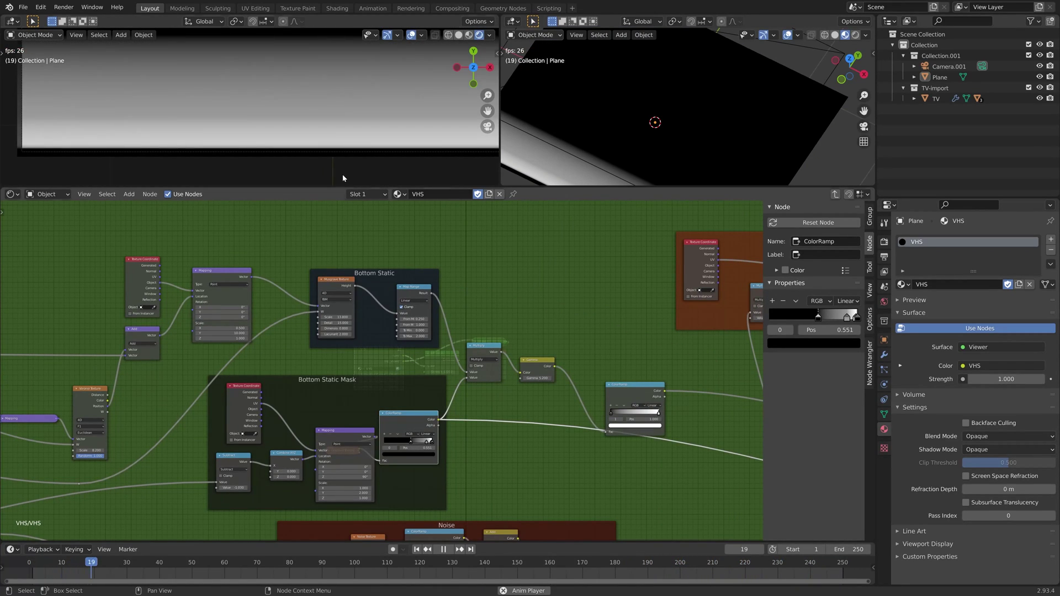
{"action": "scroll", "coordinate": [328, 131], "scroll_direction": "down", "scroll_amount": 4}
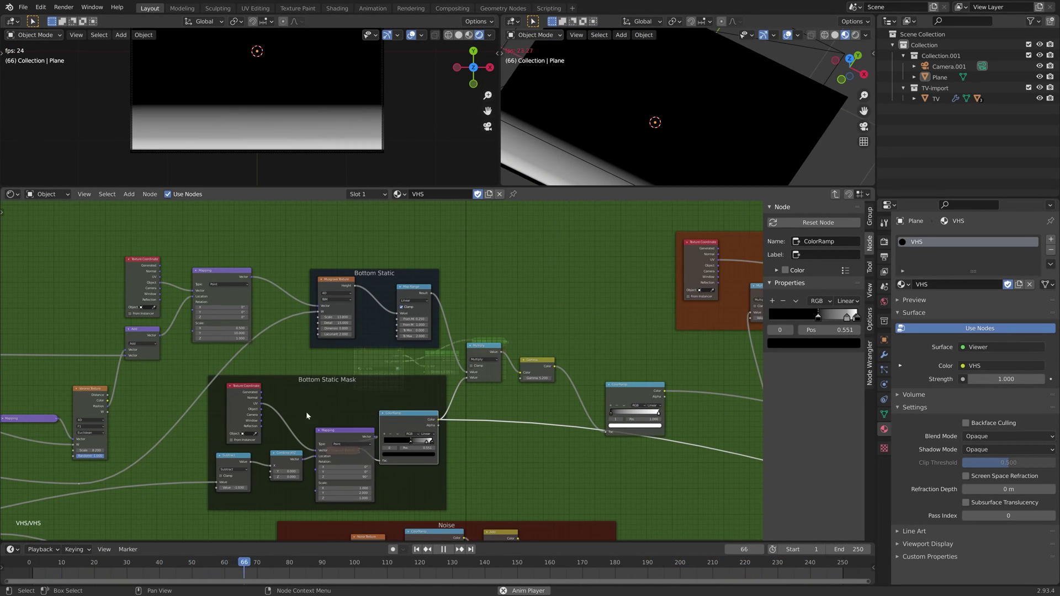
{"action": "left_click", "coordinate": [538, 364], "text": "ctrl+shift"}
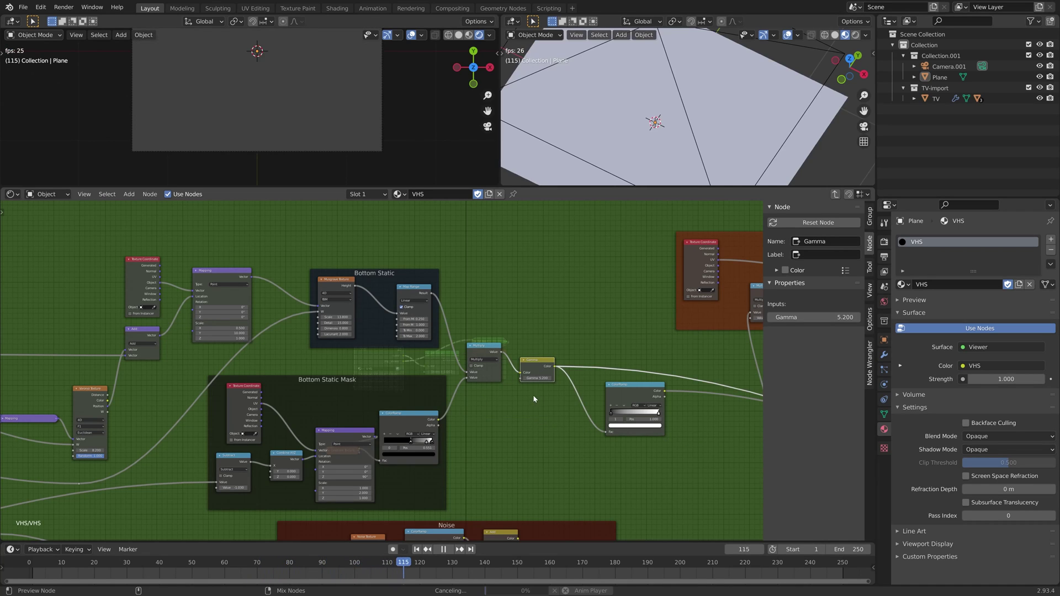
{"action": "scroll", "coordinate": [353, 161], "scroll_direction": "up", "scroll_amount": 4}
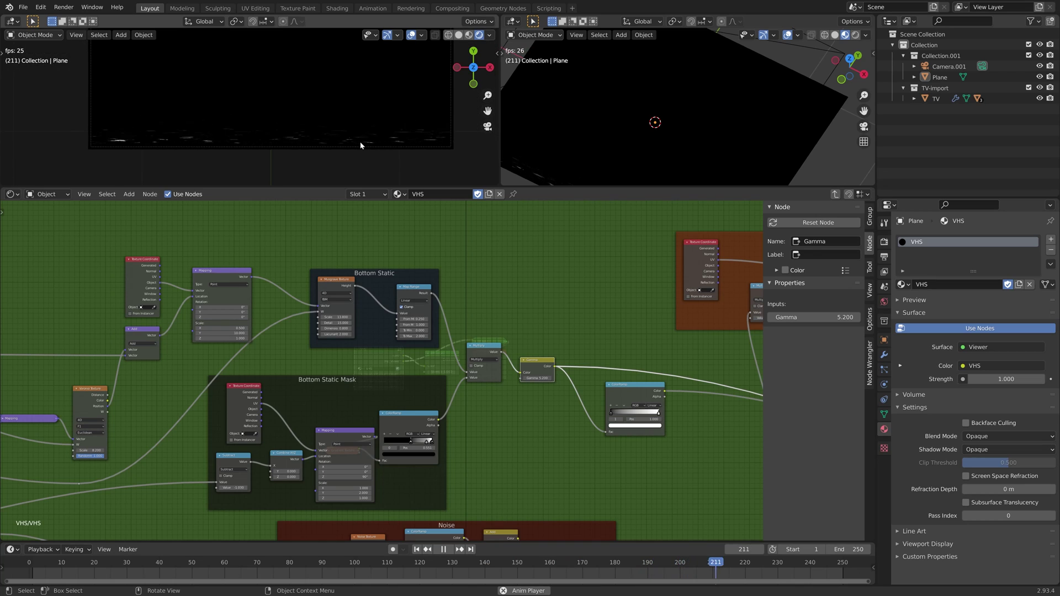
{"action": "scroll", "coordinate": [294, 148], "scroll_direction": "down", "scroll_amount": 2}
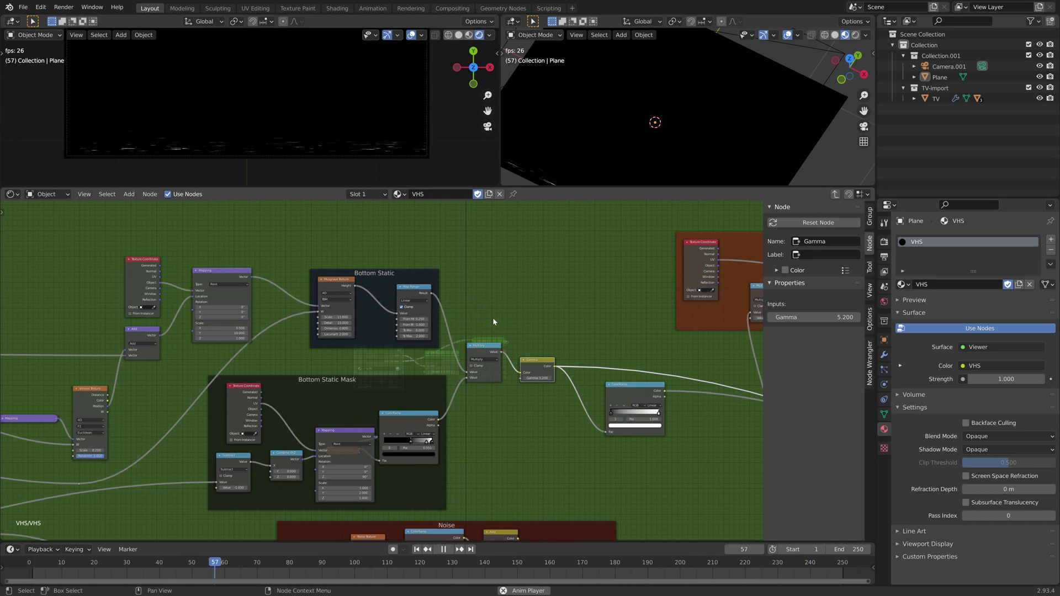
Preview the Noise frame's Hue Saturation Value node and select the blue ColorRamp in that frame
{"action": "middle_click_drag", "start_coordinate": [585, 539], "coordinate": [535, 347]}
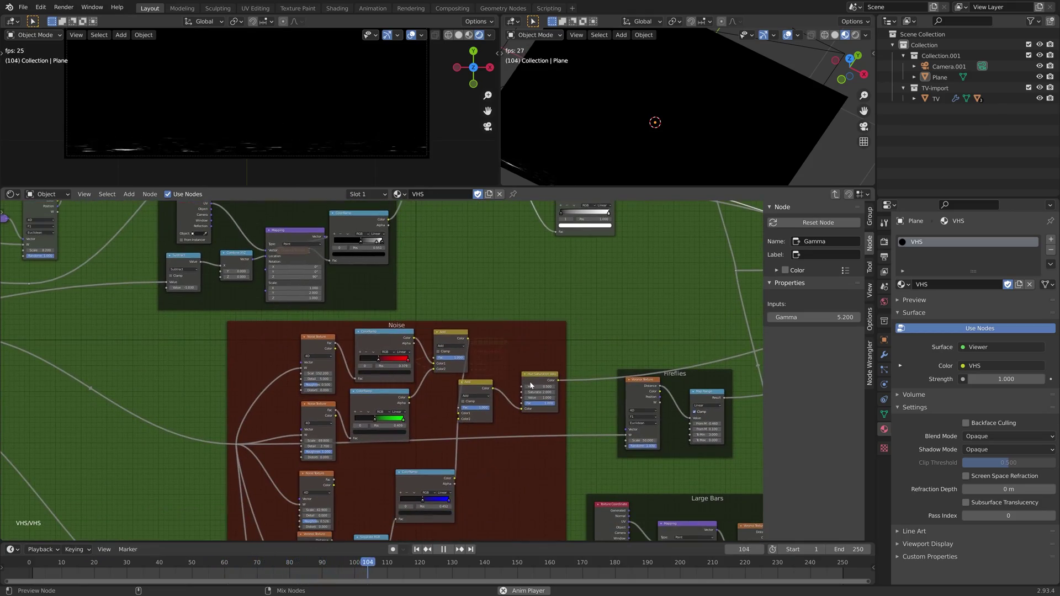
{"action": "left_click", "coordinate": [531, 384], "text": "ctrl+shift"}
{"action": "middle_click_drag", "start_coordinate": [321, 369], "coordinate": [333, 279]}
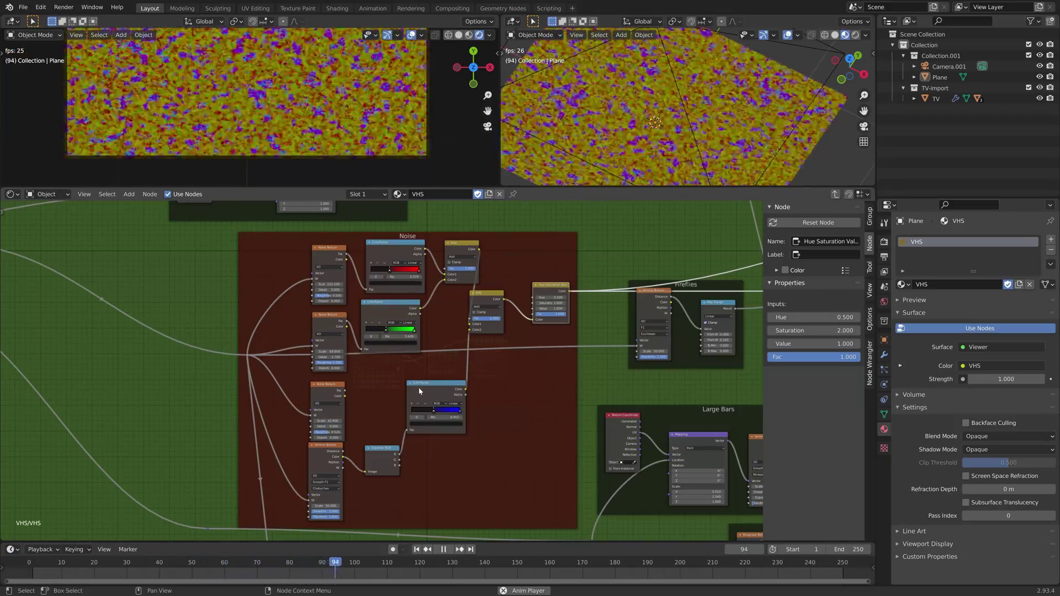
{"action": "left_click", "coordinate": [432, 392]}
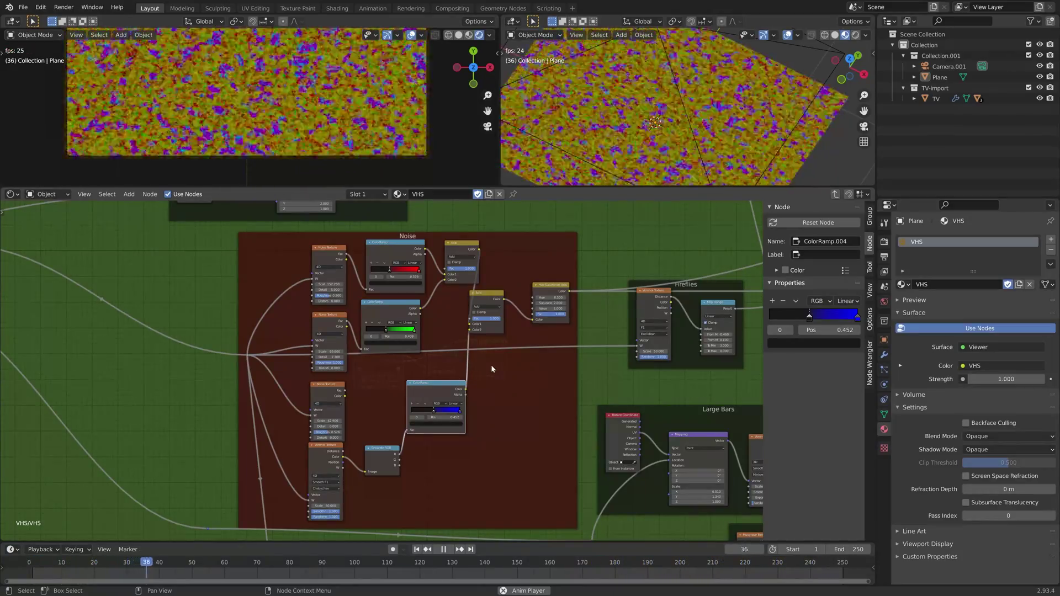
Preview the Fireflies frame's Map Range node and compare it with the Voronoi Texture that feeds it
{"action": "middle_click_drag", "start_coordinate": [622, 307], "coordinate": [467, 365]}
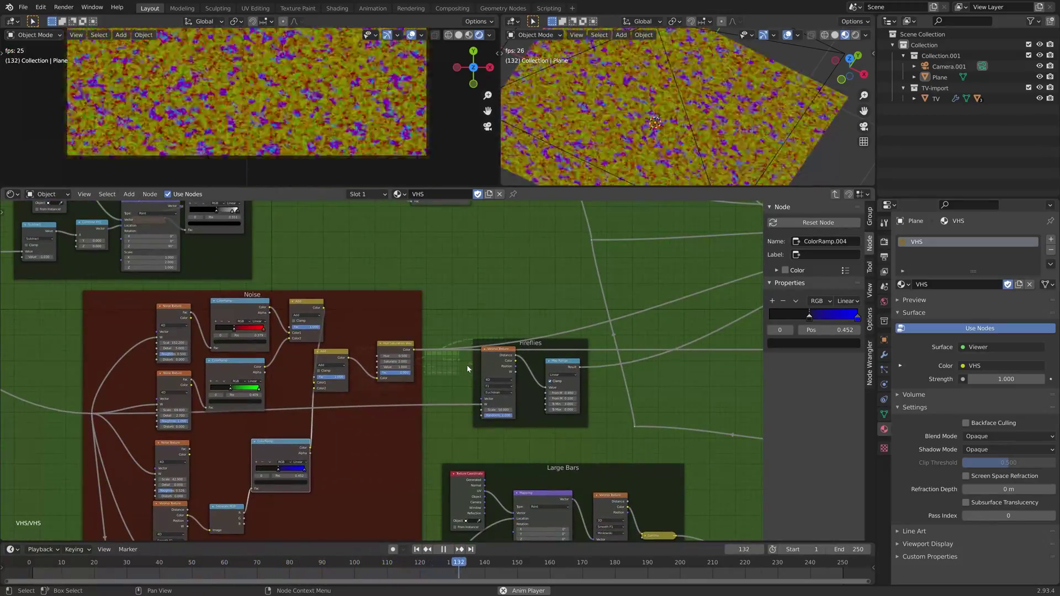
{"action": "left_click", "coordinate": [549, 369], "text": "ctrl+shift"}
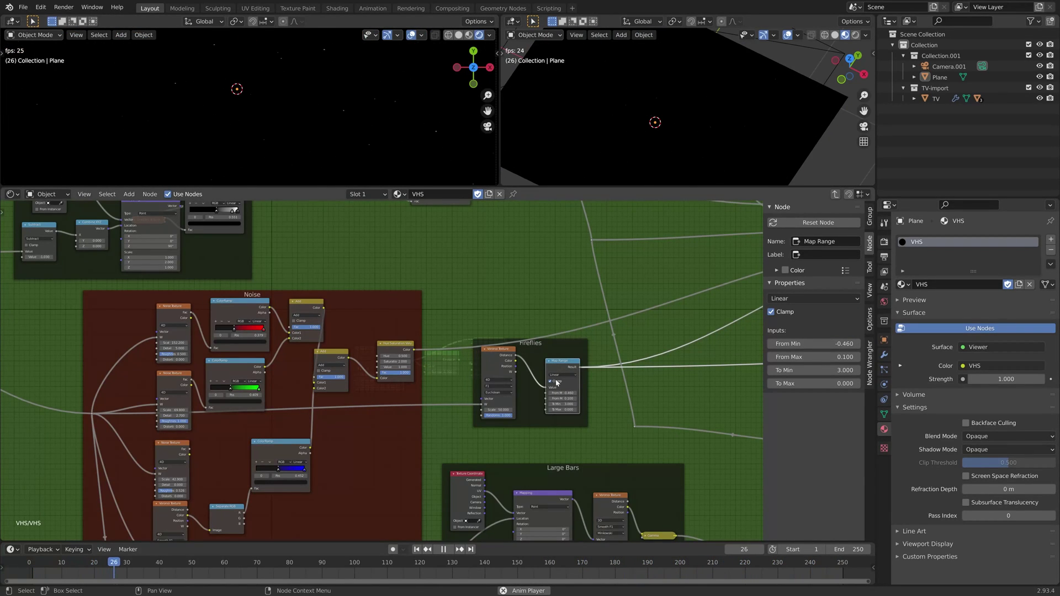
{"action": "scroll", "coordinate": [554, 381], "scroll_direction": "down", "scroll_amount": 3}
{"action": "middle_click_drag", "start_coordinate": [601, 428], "coordinate": [487, 367]}
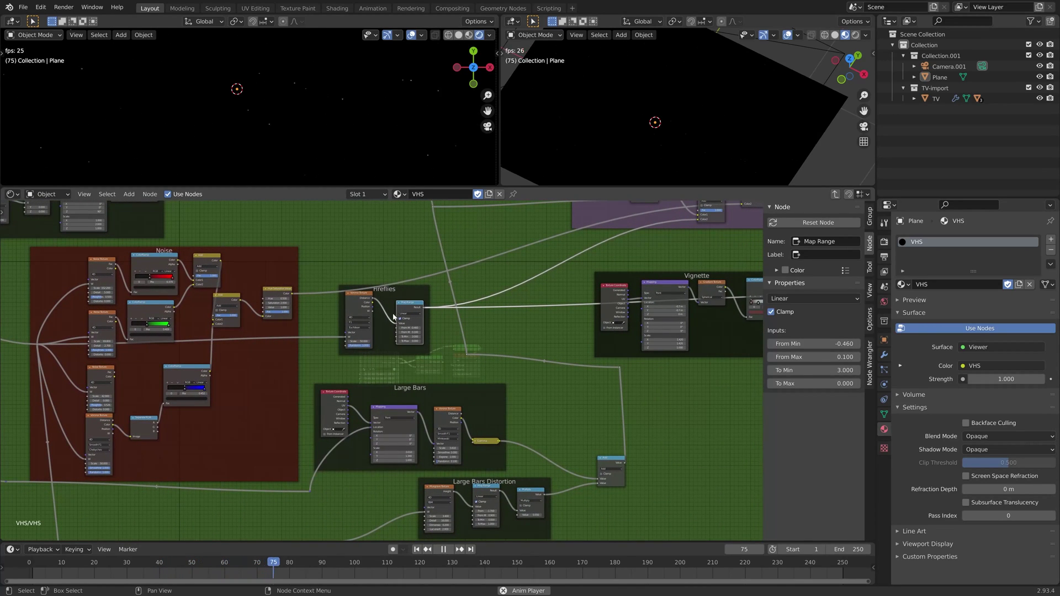
{"action": "scroll", "coordinate": [413, 308], "scroll_direction": "up", "scroll_amount": 3}
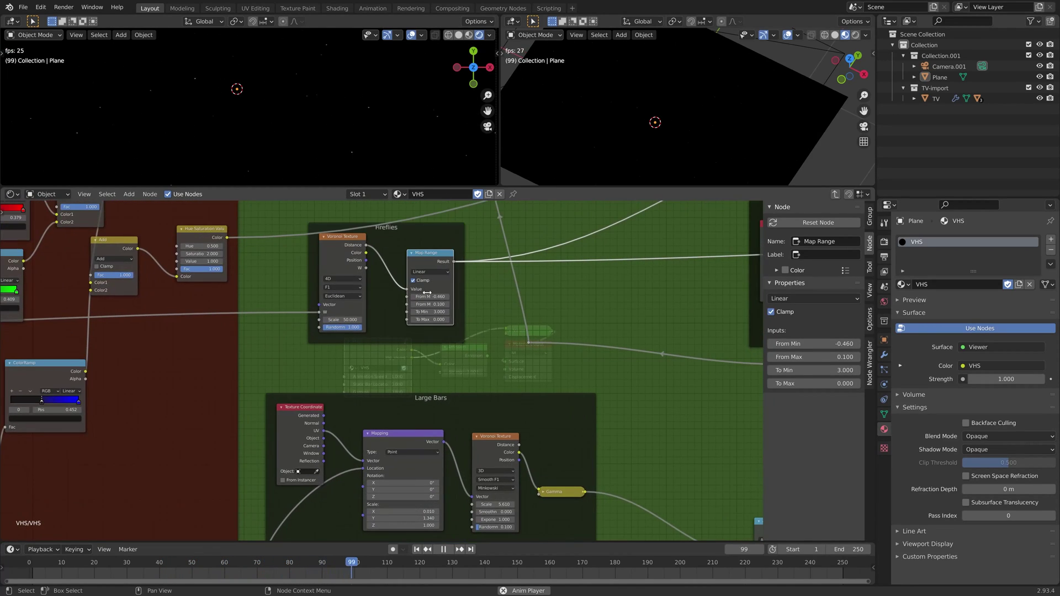
{"action": "left_click", "coordinate": [335, 249], "text": "ctrl+shift"}
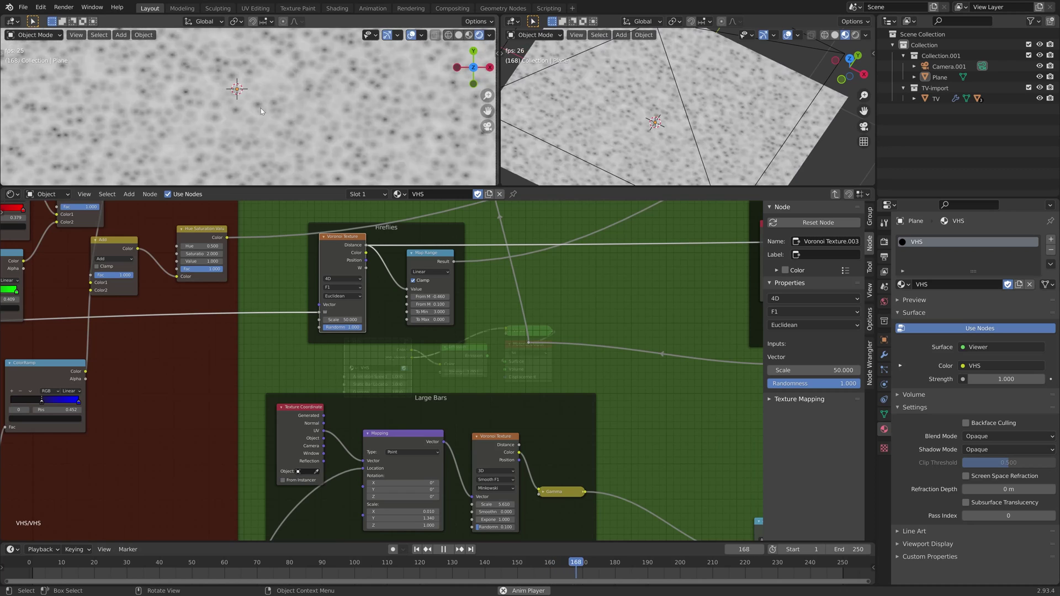
{"action": "left_click", "coordinate": [425, 260], "text": "ctrl+shift"}
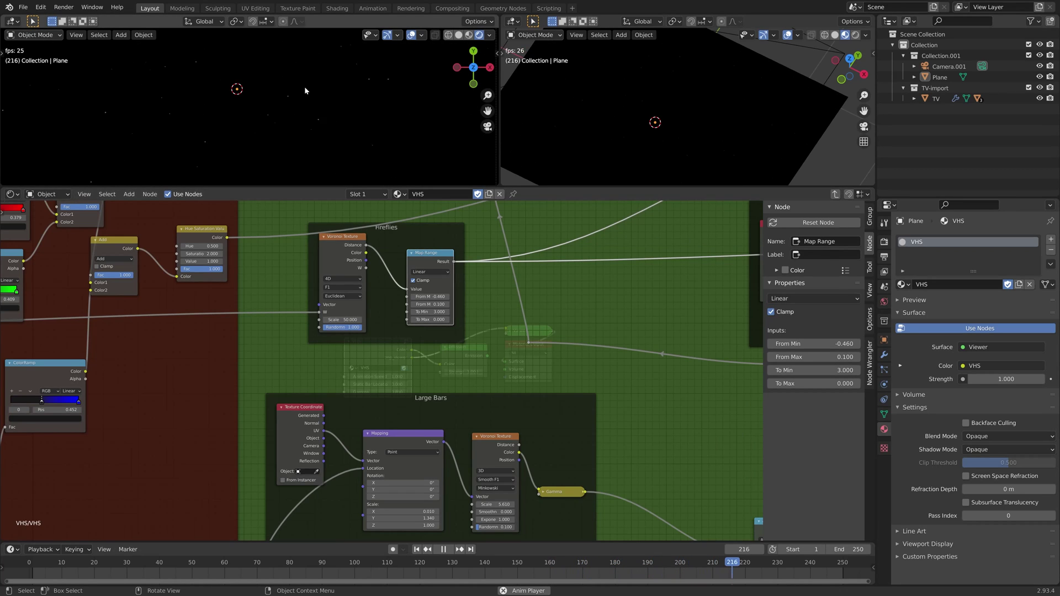
Preview the Large Bars frame's Voronoi Texture, then the Add node combining the bars with their distortion
{"action": "scroll", "coordinate": [386, 276], "scroll_direction": "down", "scroll_amount": 2}
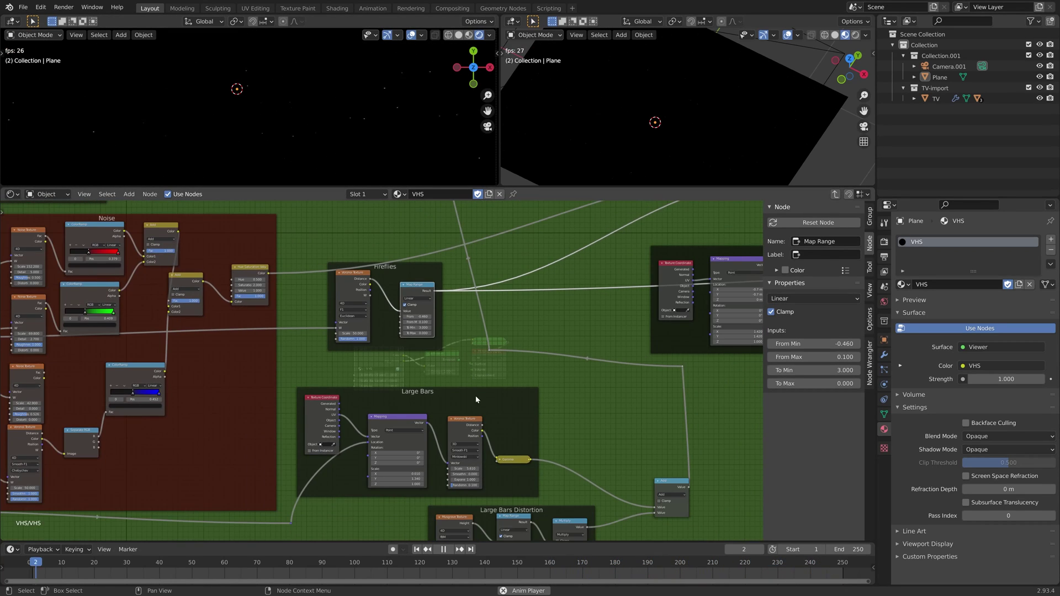
{"action": "left_click", "coordinate": [459, 430], "text": "ctrl+shift"}
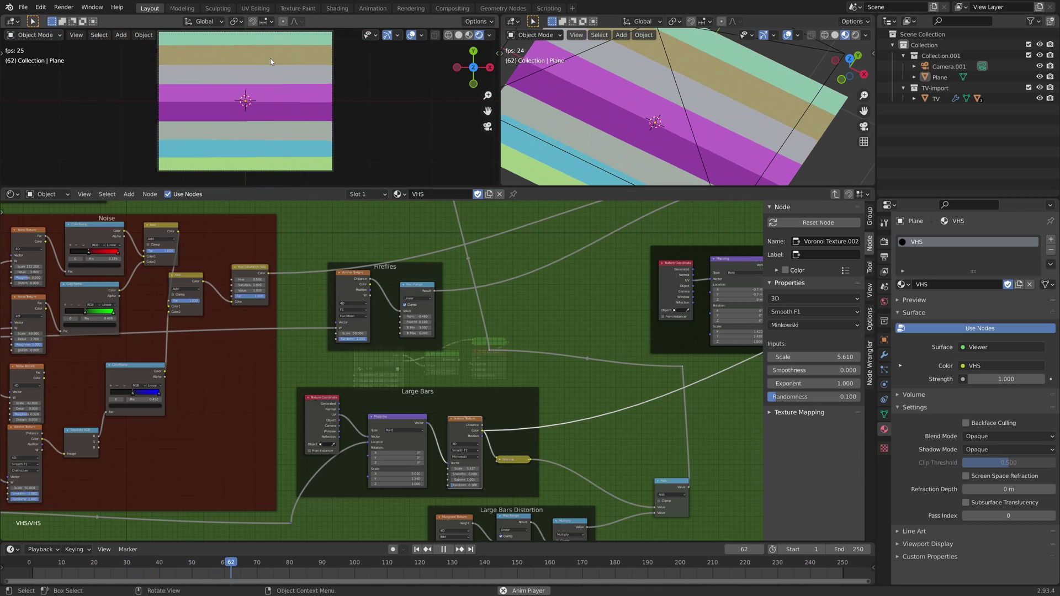
{"action": "middle_click_drag", "start_coordinate": [473, 374], "coordinate": [416, 302]}
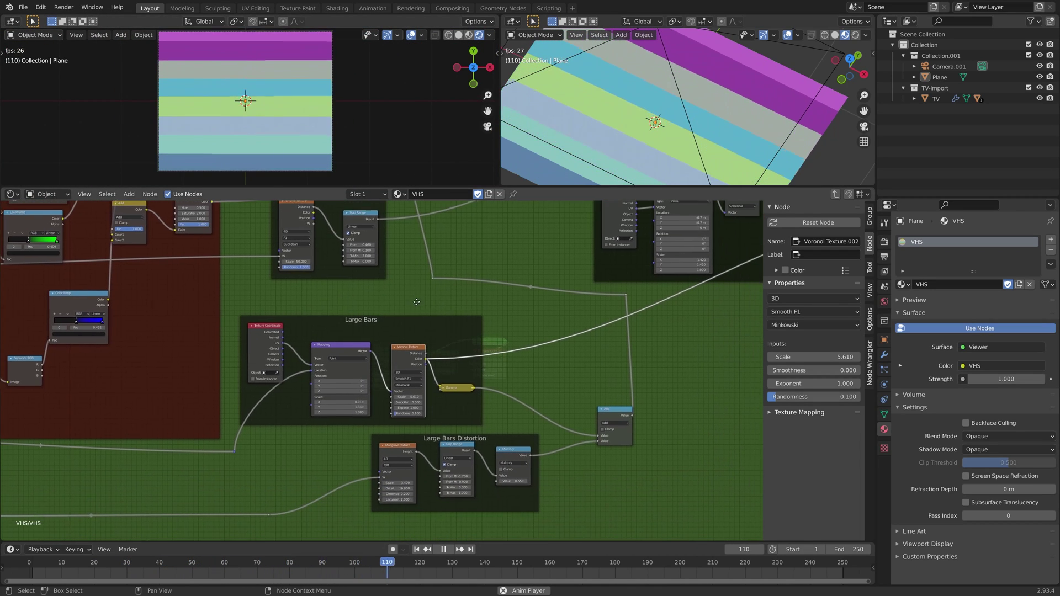
{"action": "left_click", "coordinate": [609, 422], "text": "ctrl+shift"}
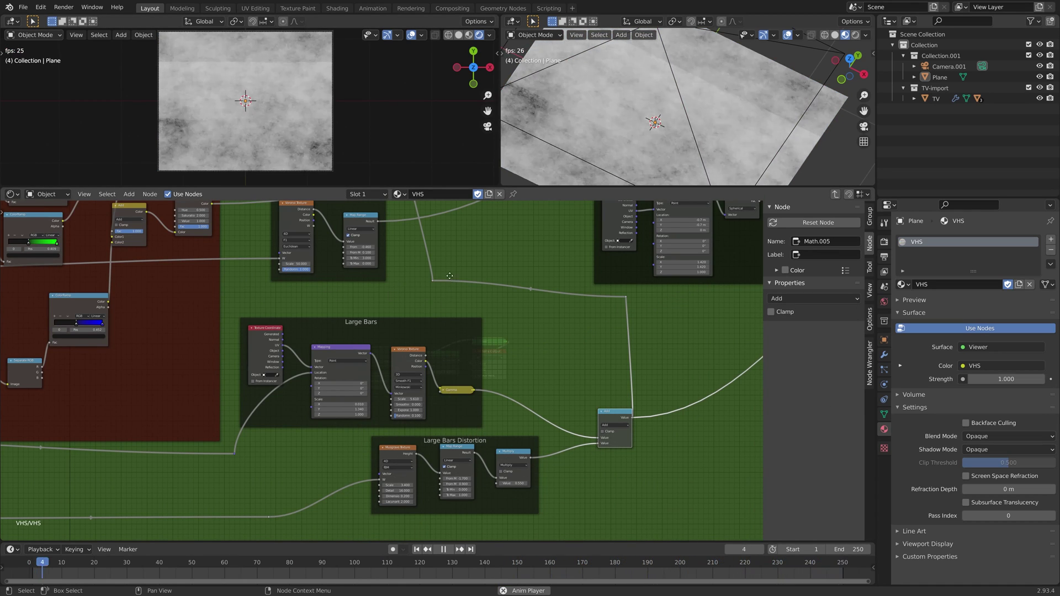
Preview the HUD frame's ColorRamp on the plane and examine the time and date overlay up close
{"action": "middle_click_drag", "start_coordinate": [449, 277], "coordinate": [486, 465]}
{"action": "middle_click_drag", "start_coordinate": [450, 326], "coordinate": [441, 423]}
{"action": "middle_click_drag", "start_coordinate": [512, 376], "coordinate": [477, 459]}
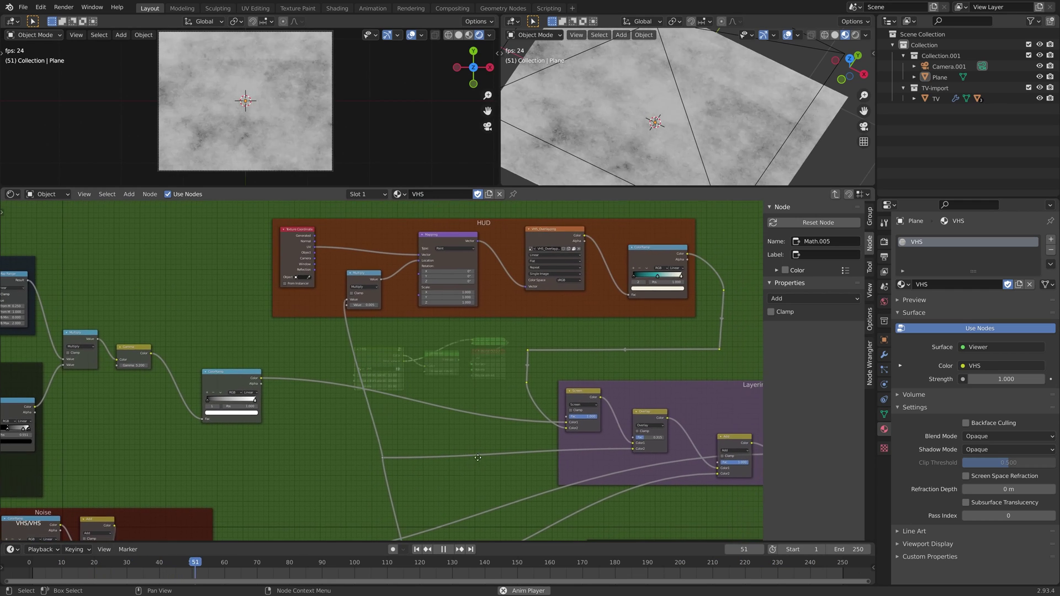
{"action": "middle_click_drag", "start_coordinate": [455, 359], "coordinate": [452, 403]}
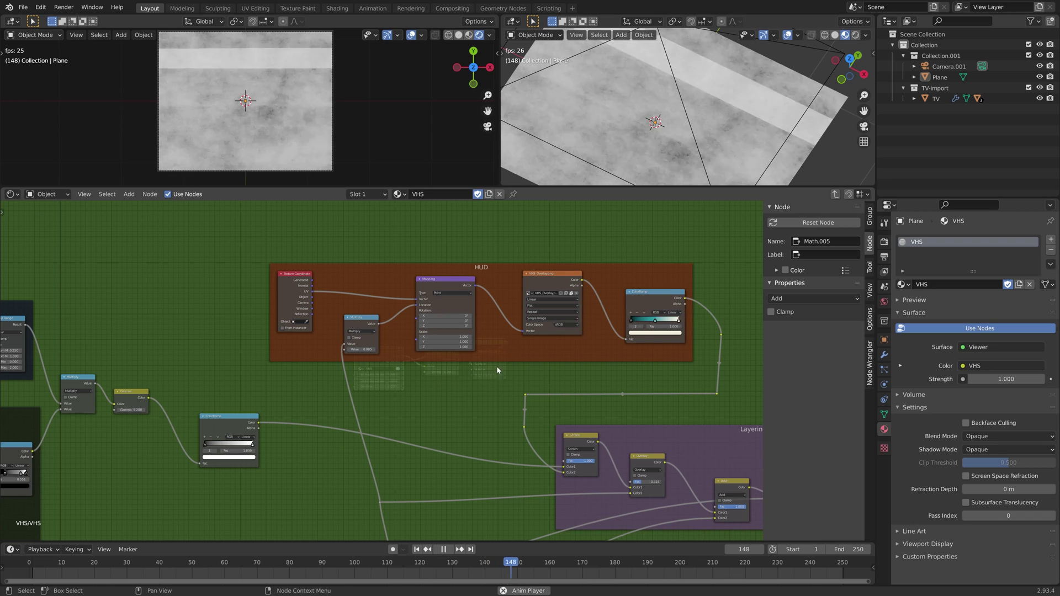
{"action": "left_click", "coordinate": [652, 313], "text": "ctrl+shift"}
{"action": "scroll", "coordinate": [250, 160], "scroll_direction": "up", "scroll_amount": 3}
{"action": "middle_click_drag", "start_coordinate": [239, 166], "coordinate": [289, 143], "text": "shift"}
{"action": "scroll", "coordinate": [363, 89], "scroll_direction": "up", "scroll_amount": 1}
{"action": "scroll", "coordinate": [363, 89], "scroll_direction": "up", "scroll_amount": 4}
{"action": "scroll", "coordinate": [289, 143], "scroll_direction": "up", "scroll_amount": 2}
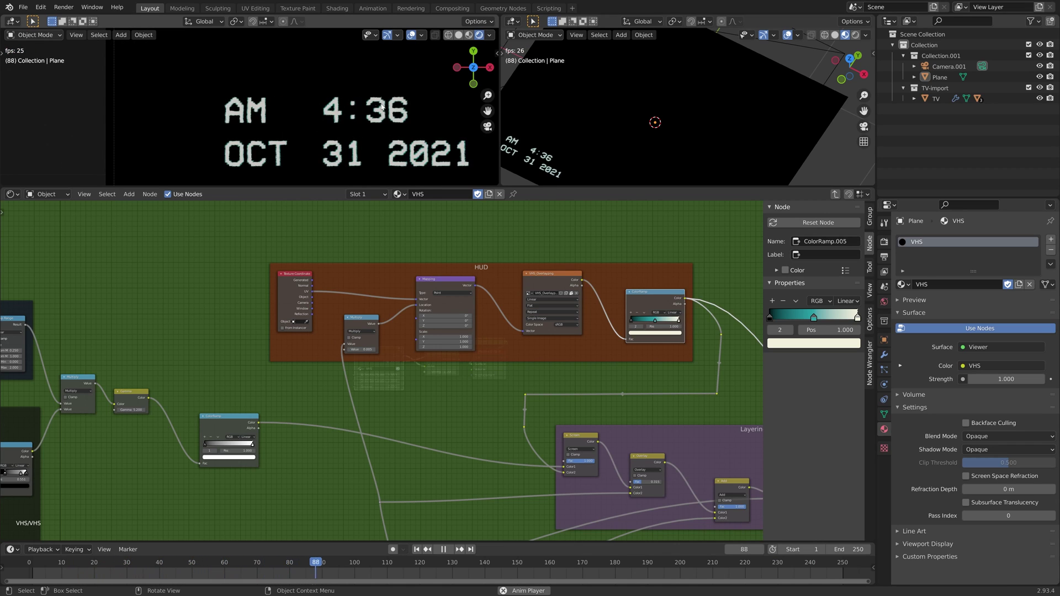
{"action": "scroll", "coordinate": [395, 105], "scroll_direction": "down", "scroll_amount": 7}
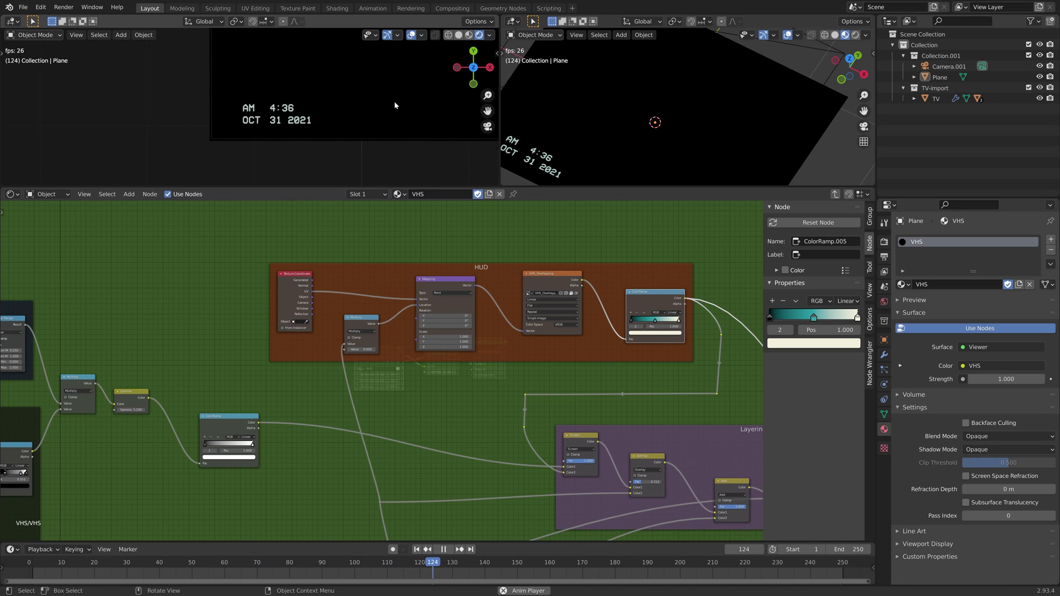
{"action": "scroll", "coordinate": [329, 113], "scroll_direction": "down", "scroll_amount": 4}
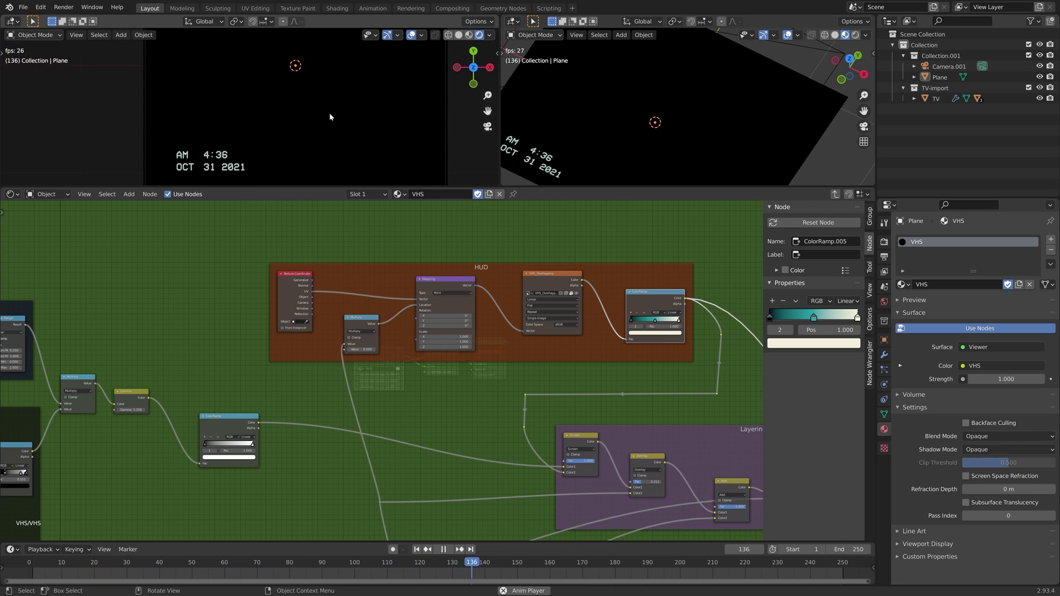
Select the HUD's Image Texture node, replay the Text Node for Blender product video in the browser, and return to Blender
{"action": "left_click", "coordinate": [546, 276]}
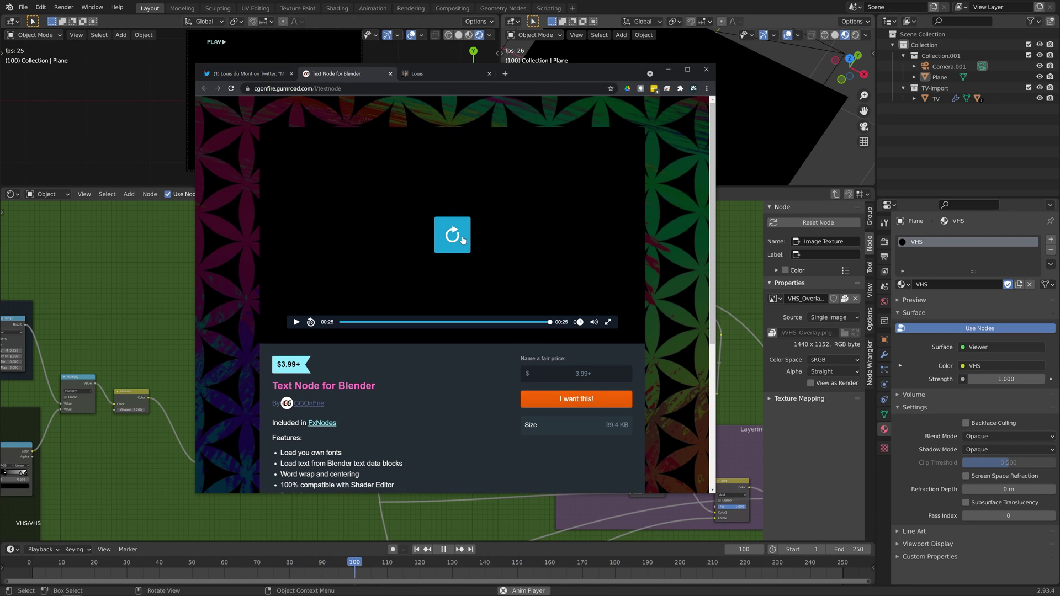
{"action": "left_click", "coordinate": [452, 235]}
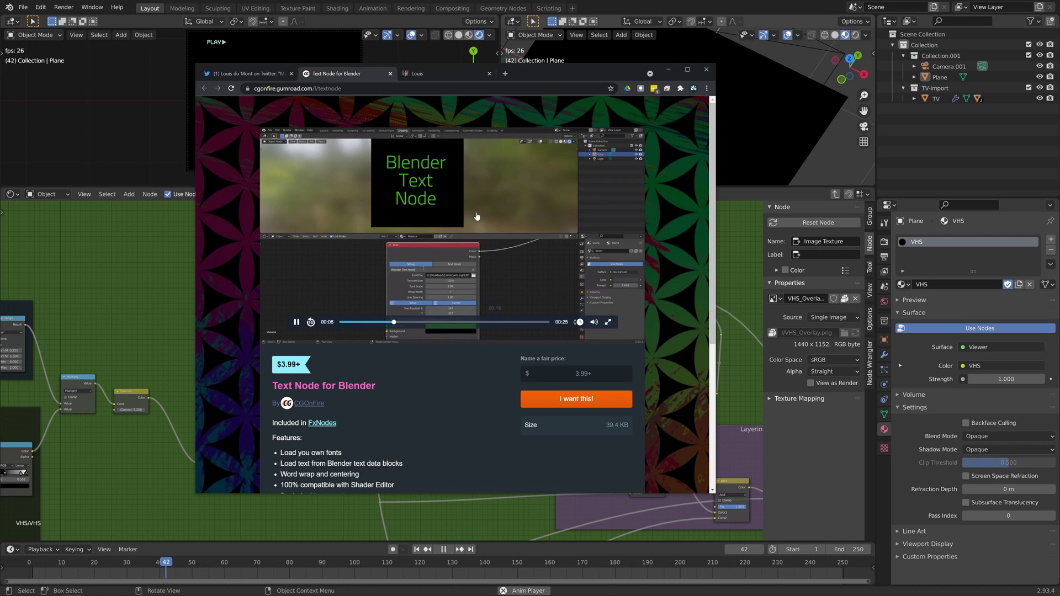
{"action": "left_click", "coordinate": [601, 2]}
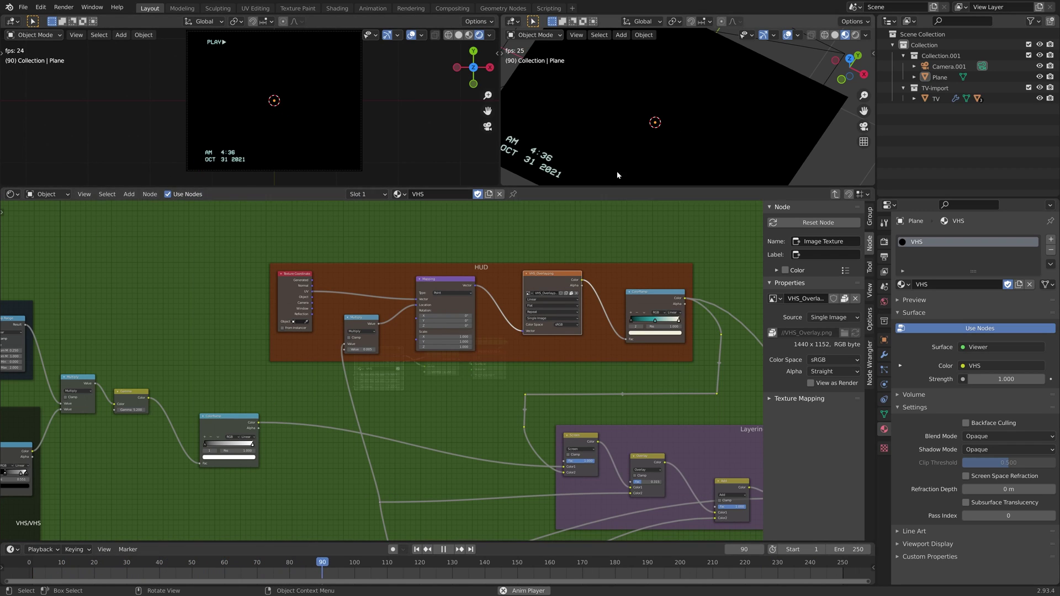
Preview the Vignette frame's ColorRamp, then the final Gamma node of the Layering frame
{"action": "scroll", "coordinate": [616, 337], "scroll_direction": "down", "scroll_amount": 6}
{"action": "middle_click_drag", "start_coordinate": [706, 401], "coordinate": [605, 263]}
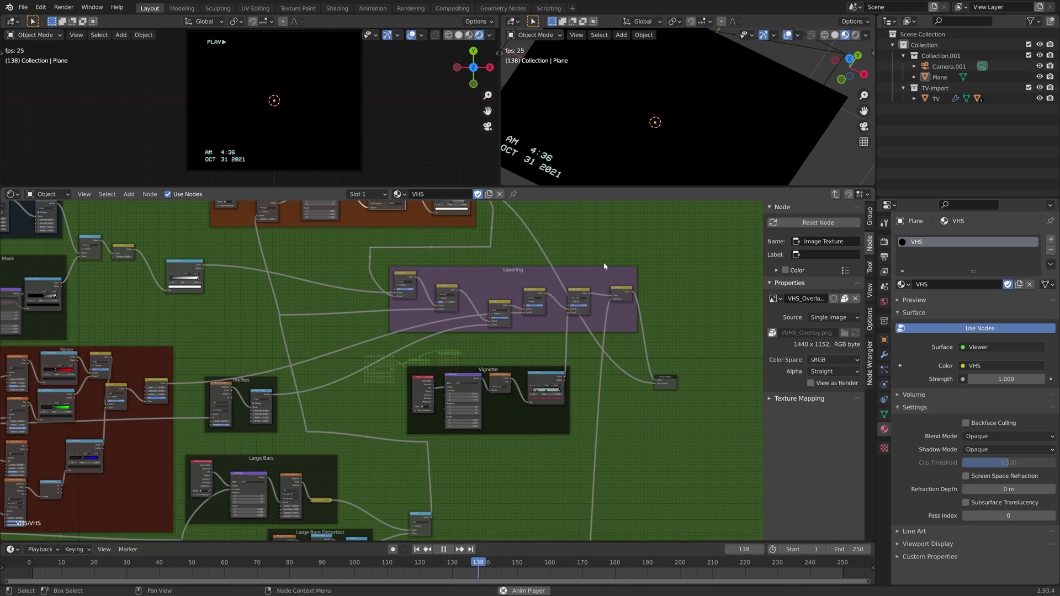
{"action": "left_click", "coordinate": [548, 383], "text": "ctrl+shift"}
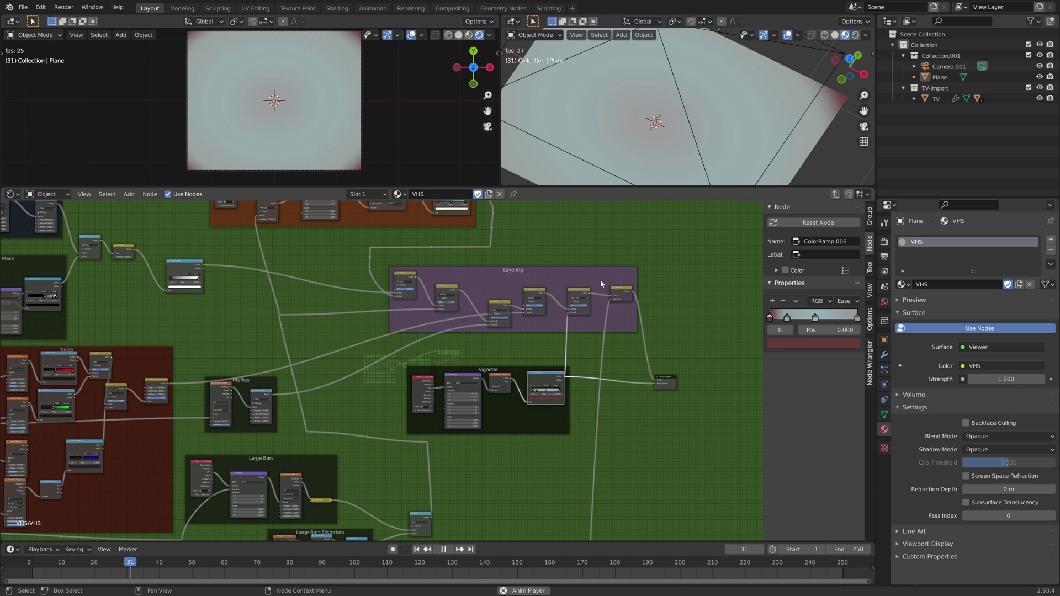
{"action": "left_click", "coordinate": [631, 299], "text": "ctrl+shift"}
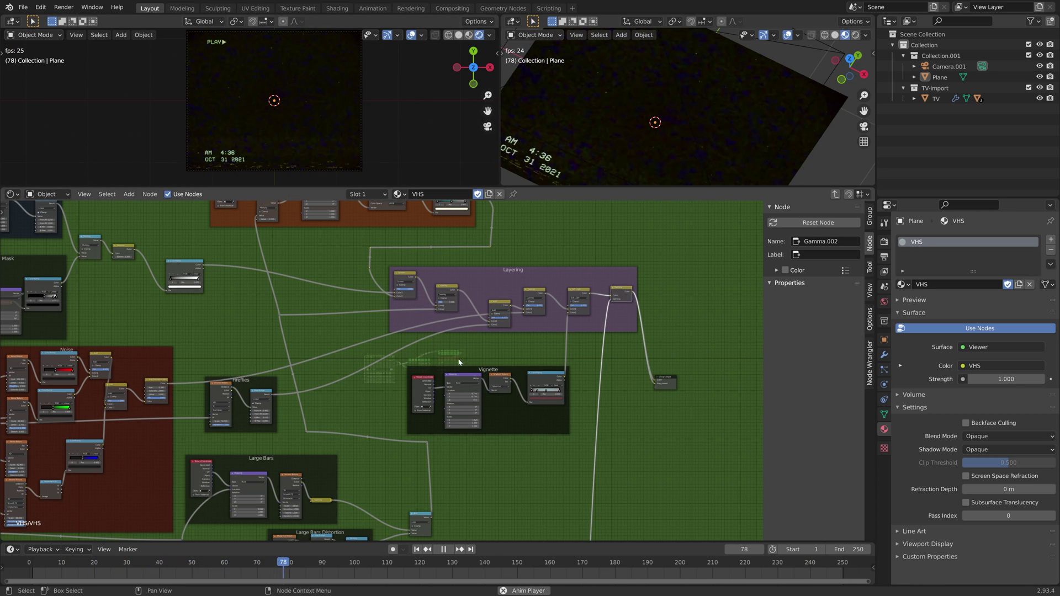
Examine the Animation frame's Multiply nodes and how the Group Input feeds them, alongside the animated result on the plane
{"action": "middle_click_drag", "start_coordinate": [196, 409], "coordinate": [457, 362]}
{"action": "middle_click_drag", "start_coordinate": [18, 347], "coordinate": [388, 362]}
{"action": "scroll", "coordinate": [307, 427], "scroll_direction": "up", "scroll_amount": 4}
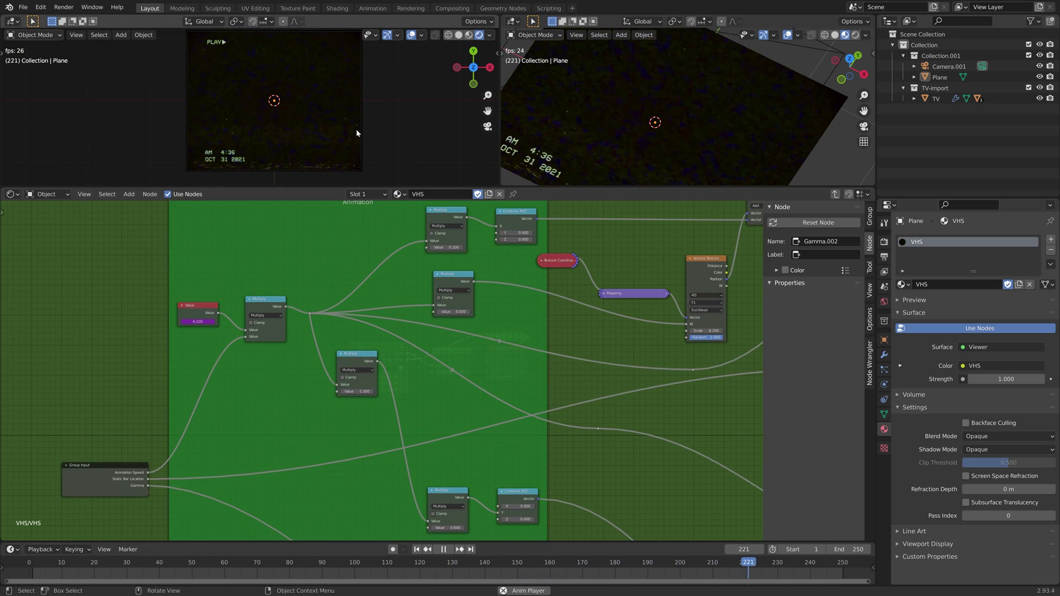
{"action": "scroll", "coordinate": [372, 134], "scroll_direction": "up", "scroll_amount": 4}
{"action": "scroll", "coordinate": [590, 359], "scroll_direction": "down", "scroll_amount": 2}
{"action": "middle_click_drag", "start_coordinate": [590, 359], "coordinate": [585, 359]}
{"action": "middle_click_drag", "start_coordinate": [512, 266], "coordinate": [491, 276]}
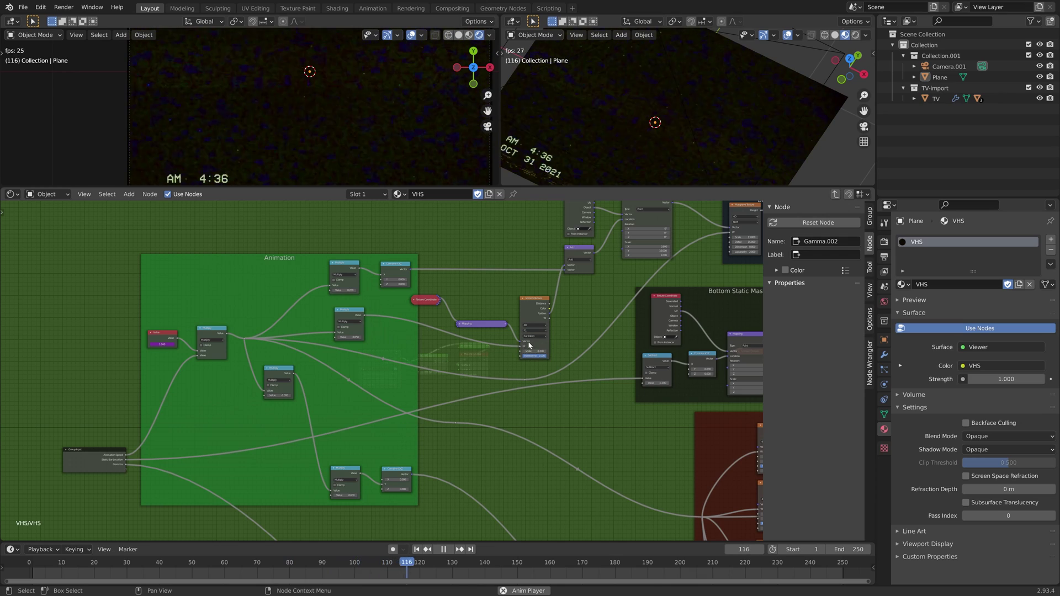
Open the driver on the Value node that feeds the Animation frame
{"action": "middle_click_drag", "start_coordinate": [513, 344], "coordinate": [358, 234]}
{"action": "middle_click_drag", "start_coordinate": [141, 287], "coordinate": [383, 382]}
{"action": "right_click", "coordinate": [251, 330]}
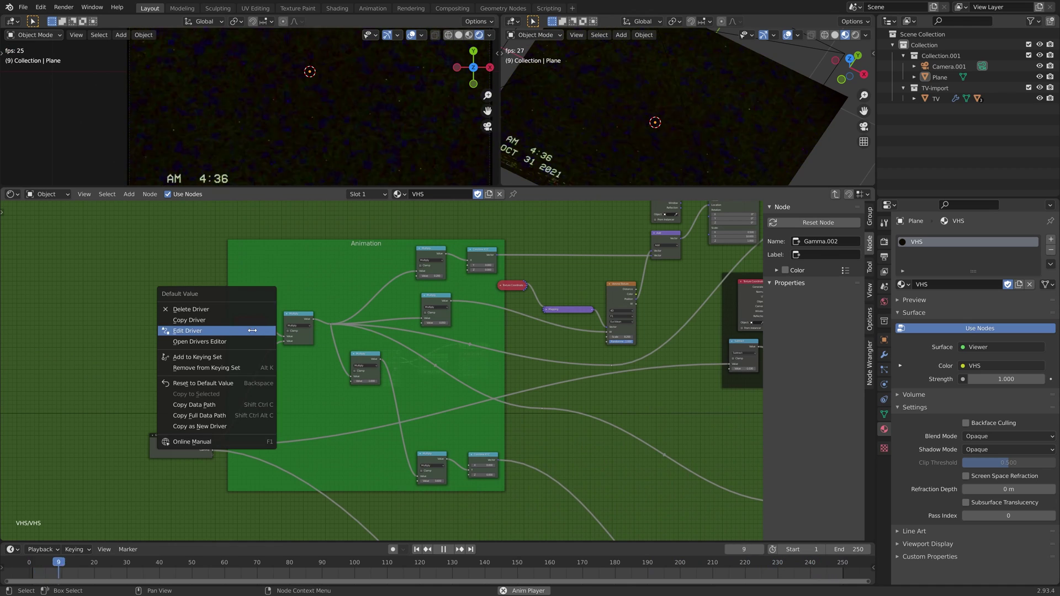
{"action": "left_click", "coordinate": [251, 330]}
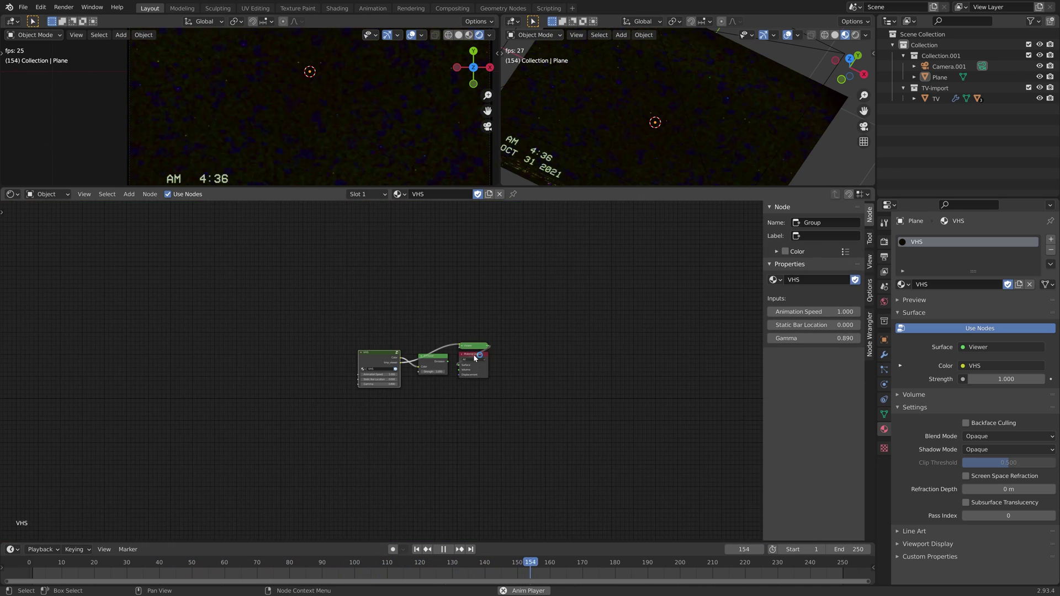
Connect the Emission shader outside the VHS group directly to the Material Output and check the plane
{"action": "scroll", "coordinate": [501, 353], "scroll_direction": "up", "scroll_amount": 1}
{"action": "left_click", "coordinate": [445, 363], "text": "ctrl+shift"}
{"action": "scroll", "coordinate": [369, 130], "scroll_direction": "down", "scroll_amount": 4}
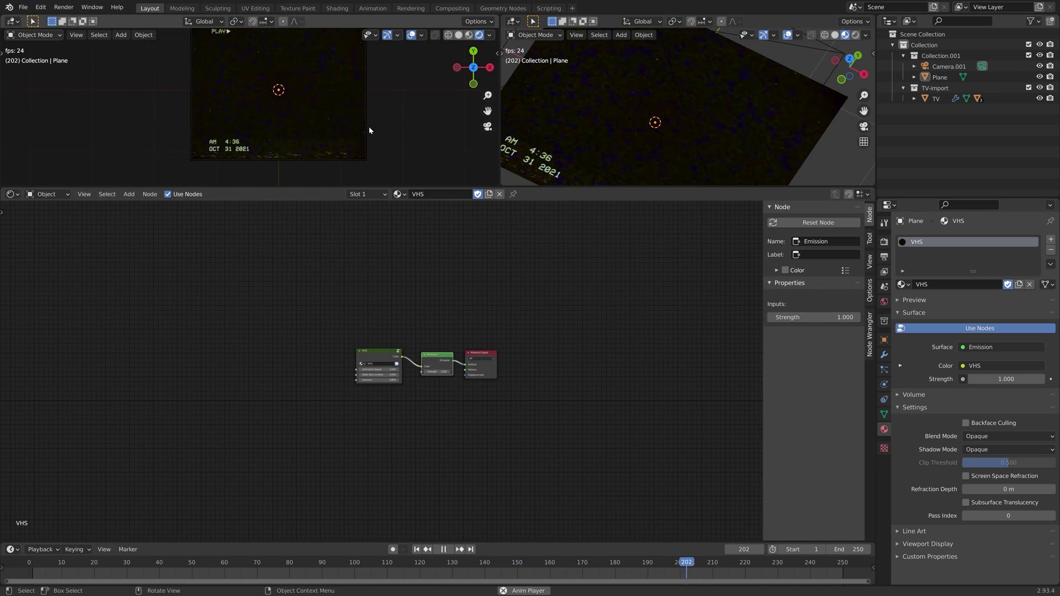
{"action": "scroll", "coordinate": [369, 131], "scroll_direction": "up", "scroll_amount": 3}
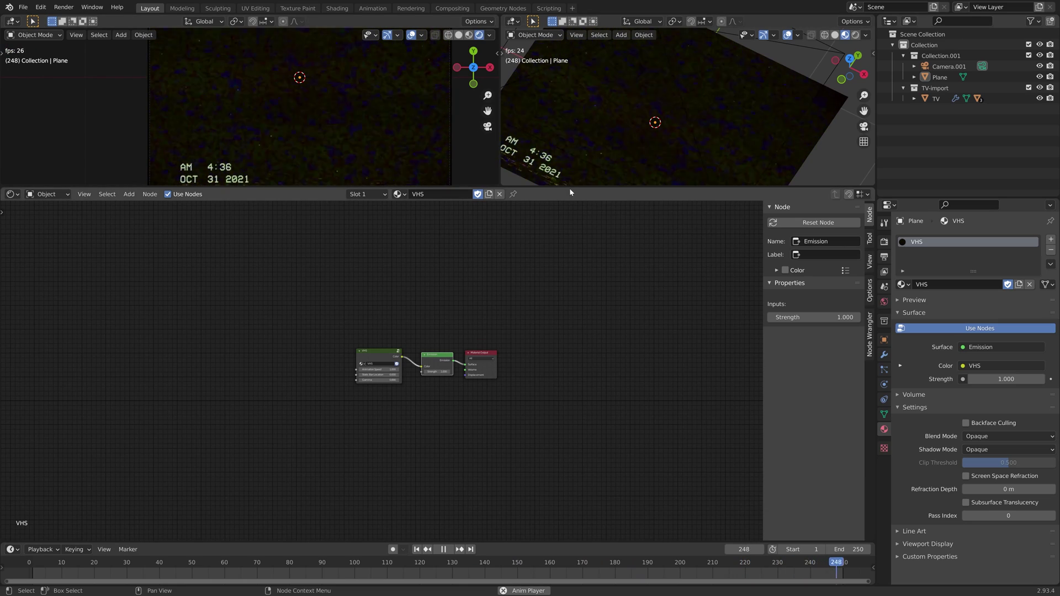
Enlarge the 3D viewports over the node editor and frame the TV model in the perspective view
{"action": "left_click_drag", "start_coordinate": [571, 186], "coordinate": [569, 400]}
{"action": "scroll", "coordinate": [670, 303], "scroll_direction": "down", "scroll_amount": 6}
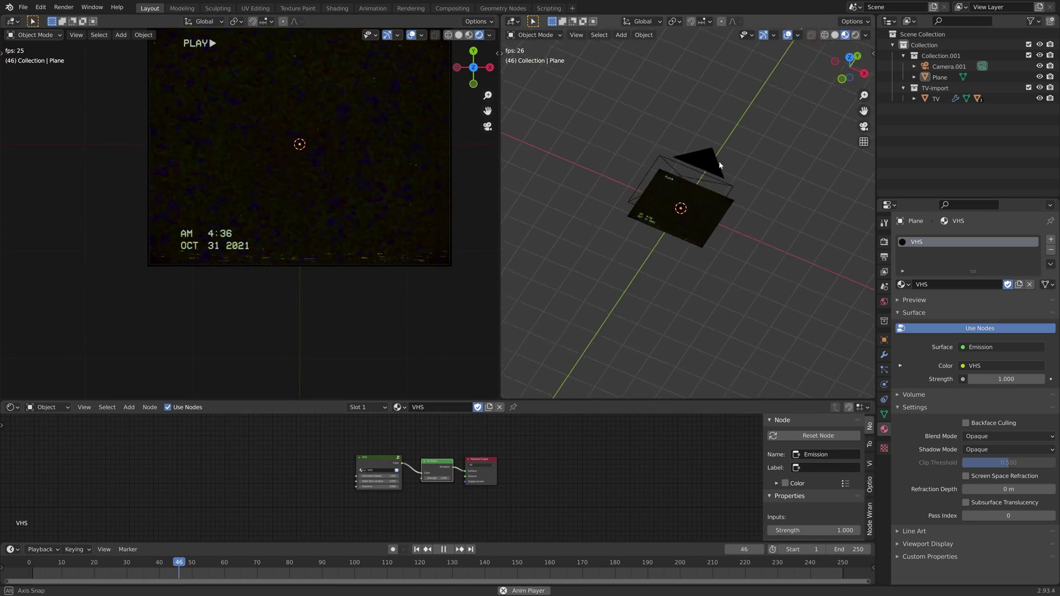
{"action": "middle_click_drag", "start_coordinate": [670, 300], "coordinate": [663, 319], "text": "shift"}
{"action": "middle_click_drag", "start_coordinate": [714, 144], "coordinate": [685, 298], "text": "shift"}
{"action": "middle_click_drag", "start_coordinate": [655, 100], "coordinate": [692, 266], "text": "shift"}
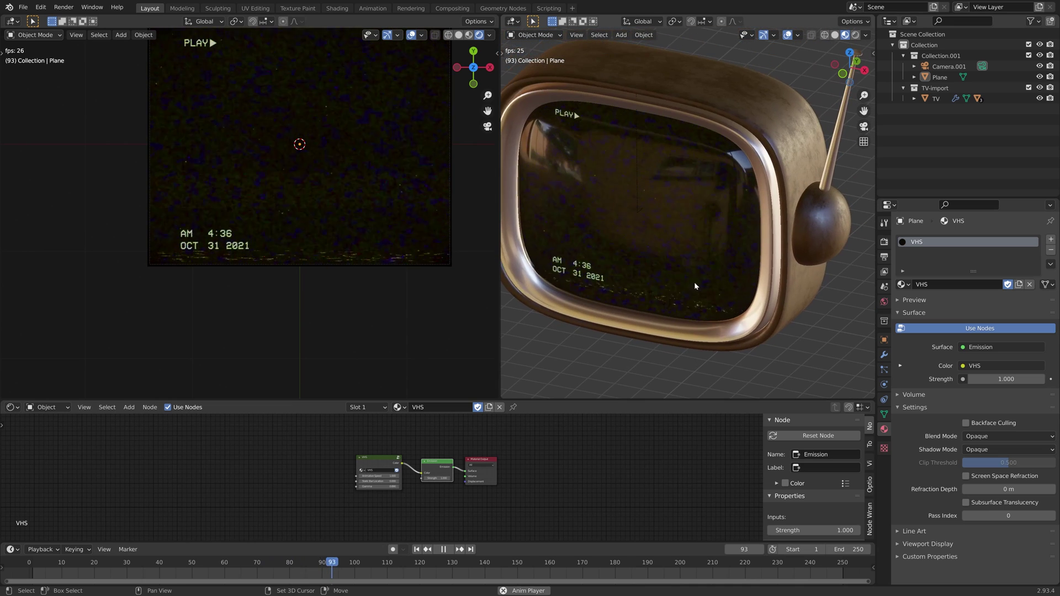
{"action": "scroll", "coordinate": [662, 237], "scroll_direction": "down", "scroll_amount": 1}
Select the TV's screen mesh, enter Edit Mode, and show its UV layout in a UV Editor
{"action": "left_click", "coordinate": [654, 230]}
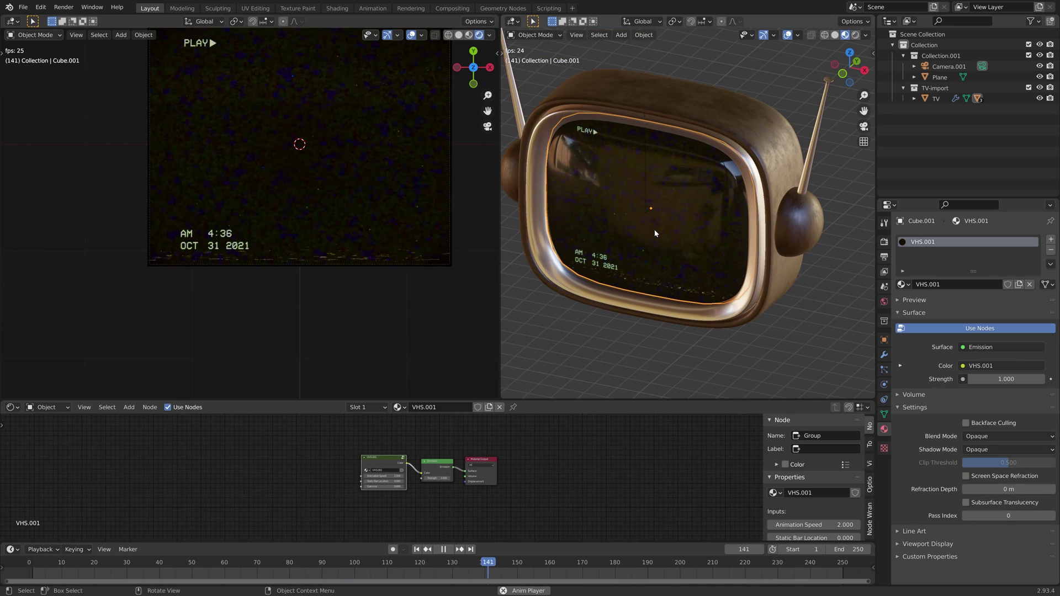
{"action": "key", "text": "Tab"}
{"action": "left_click", "coordinate": [12, 21]}
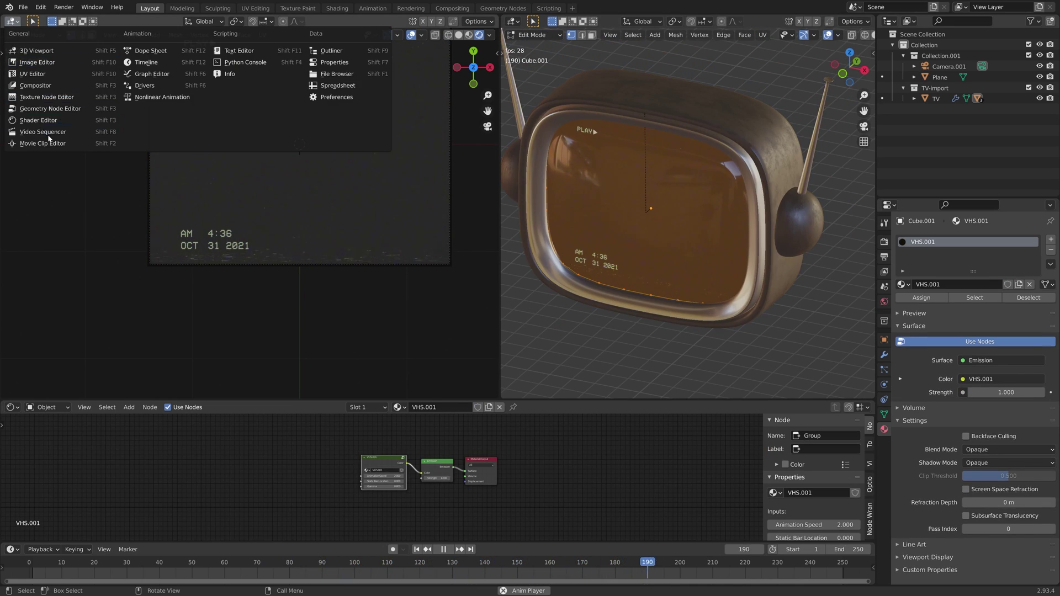
{"action": "left_click", "coordinate": [51, 73]}
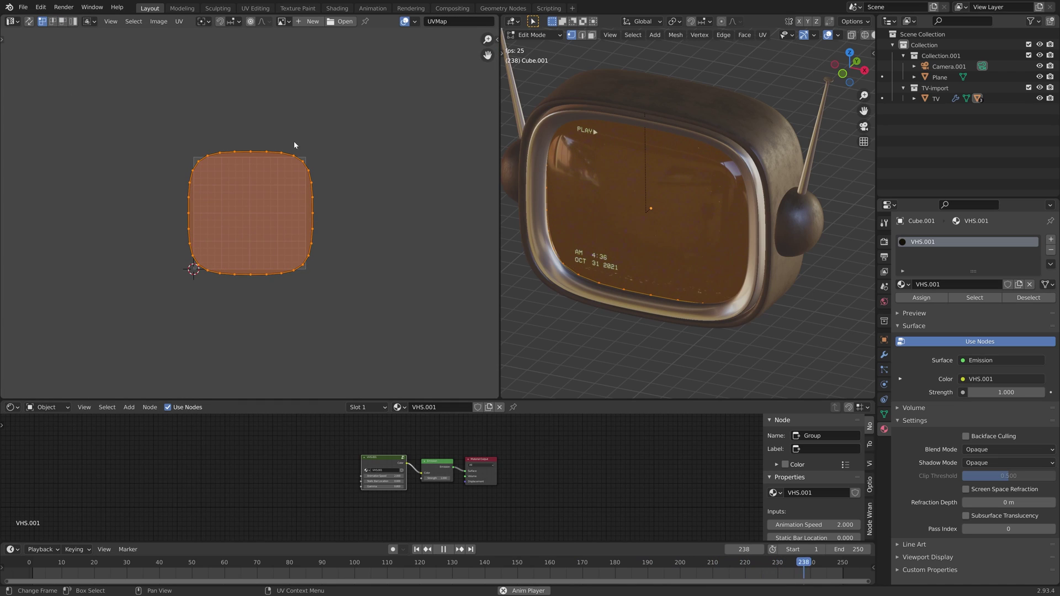
Inspect the VHS effect up close on the TV screen and on the flat plane
{"action": "scroll", "coordinate": [632, 216], "scroll_direction": "up", "scroll_amount": 1}
{"action": "mouse_move", "coordinate": [633, 216]}
{"action": "middle_mouse_down"}
{"action": "mouse_move", "coordinate": [681, 194]}
{"action": "mouse_move", "coordinate": [631, 214]}
{"action": "middle_mouse_up"}
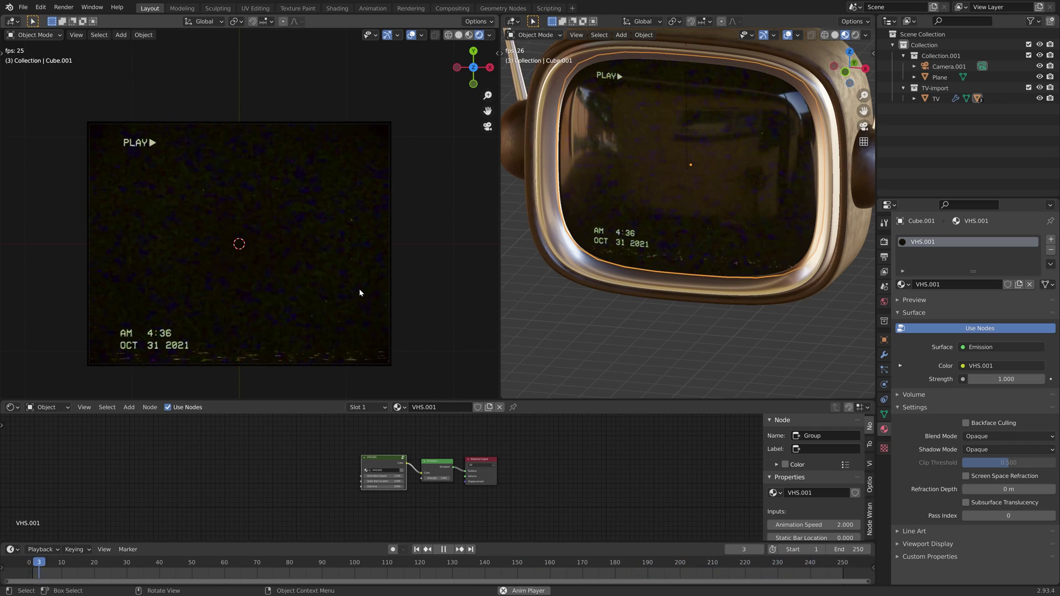
{"action": "scroll", "coordinate": [358, 292], "scroll_direction": "up", "scroll_amount": 3}
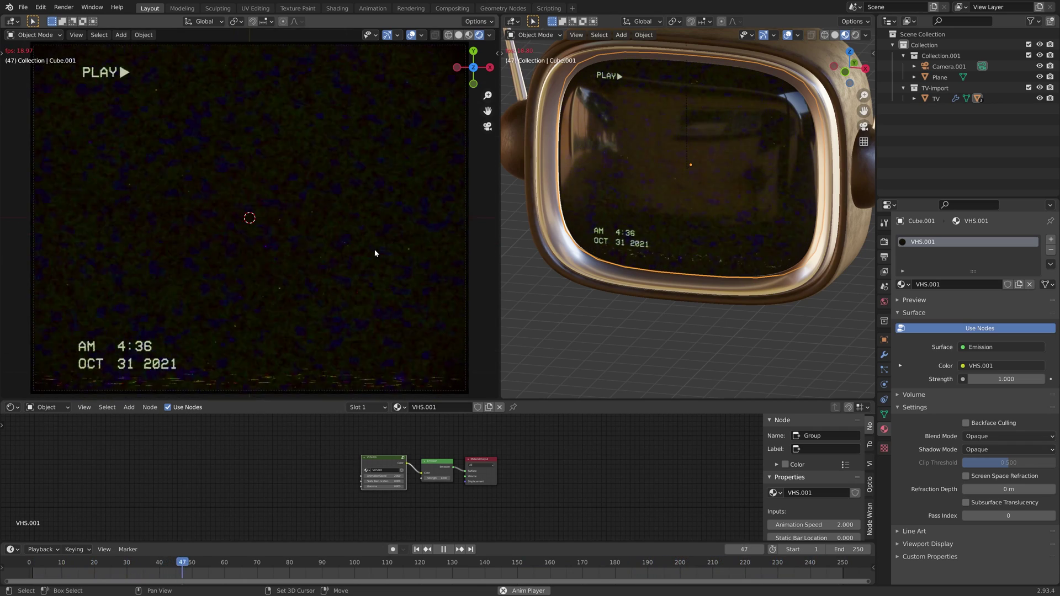